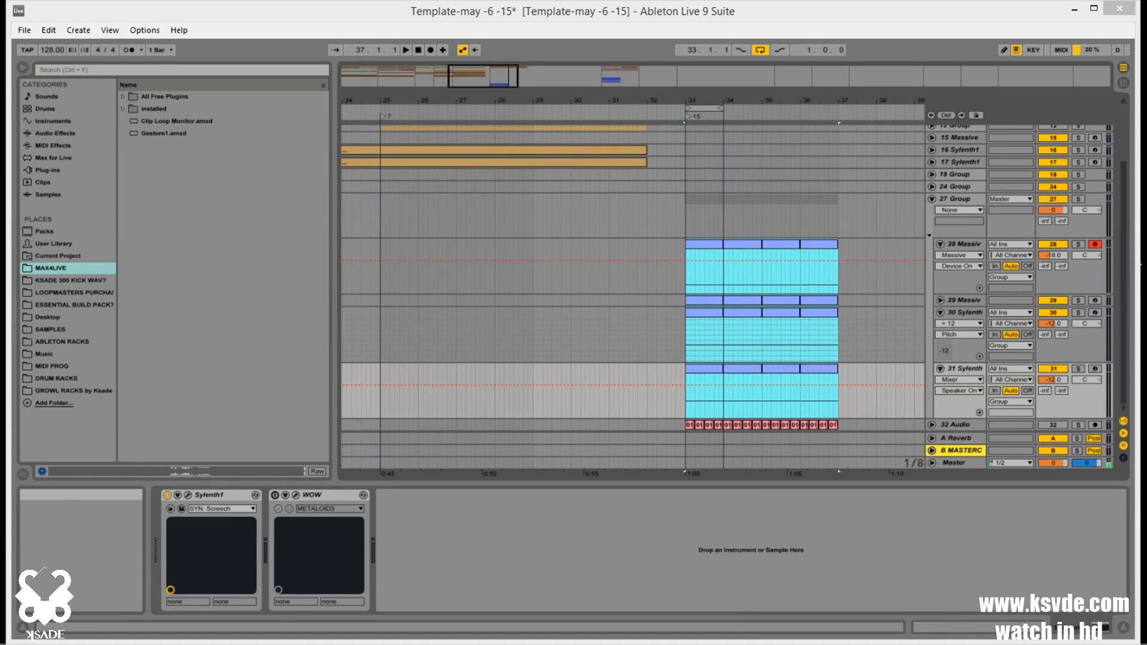
Deactivate the four clips in bars 33 to 36 on tracks 28 and 29
{"action": "left_click", "coordinate": [714, 254]}
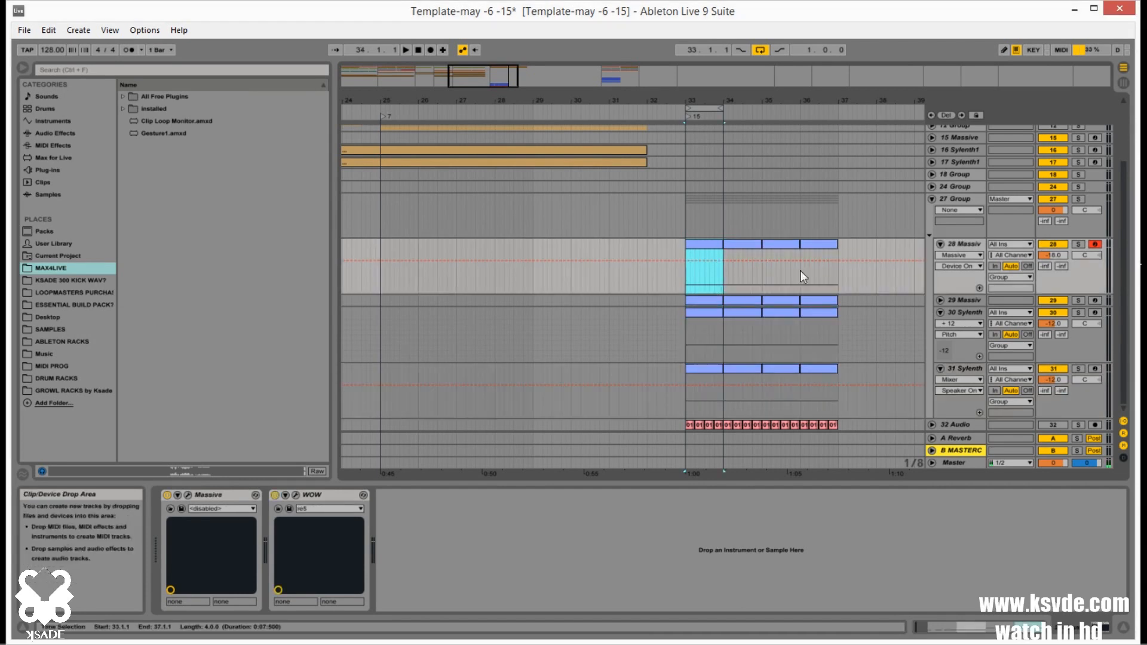
{"action": "left_click", "coordinate": [824, 296], "text": "shift"}
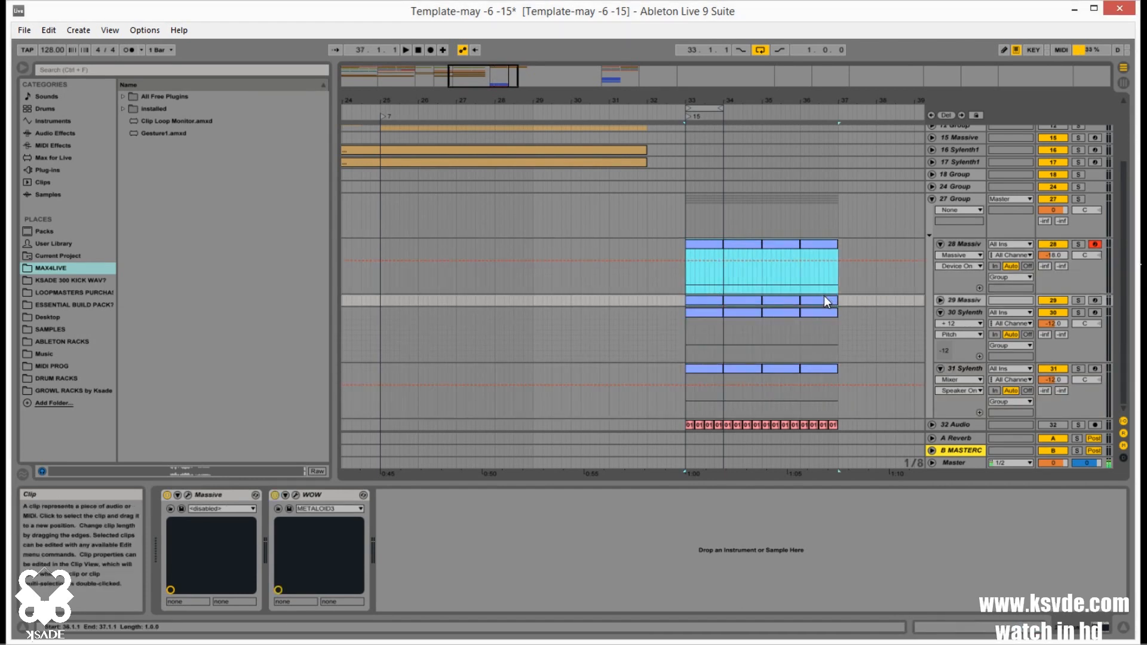
{"action": "key", "text": "0"}
Deactivate the four clips in bars 33 to 36 on Sylenth1 tracks 31 and 30
{"action": "left_click", "coordinate": [697, 366]}
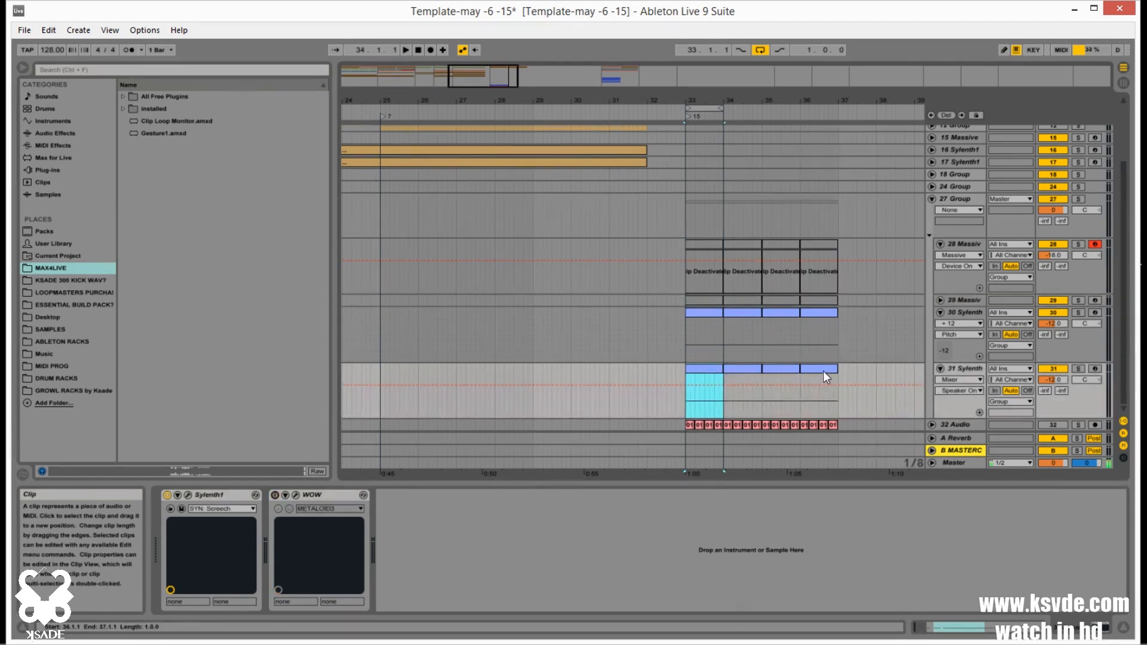
{"action": "left_click", "coordinate": [823, 371], "text": "shift"}
{"action": "key", "text": "0"}
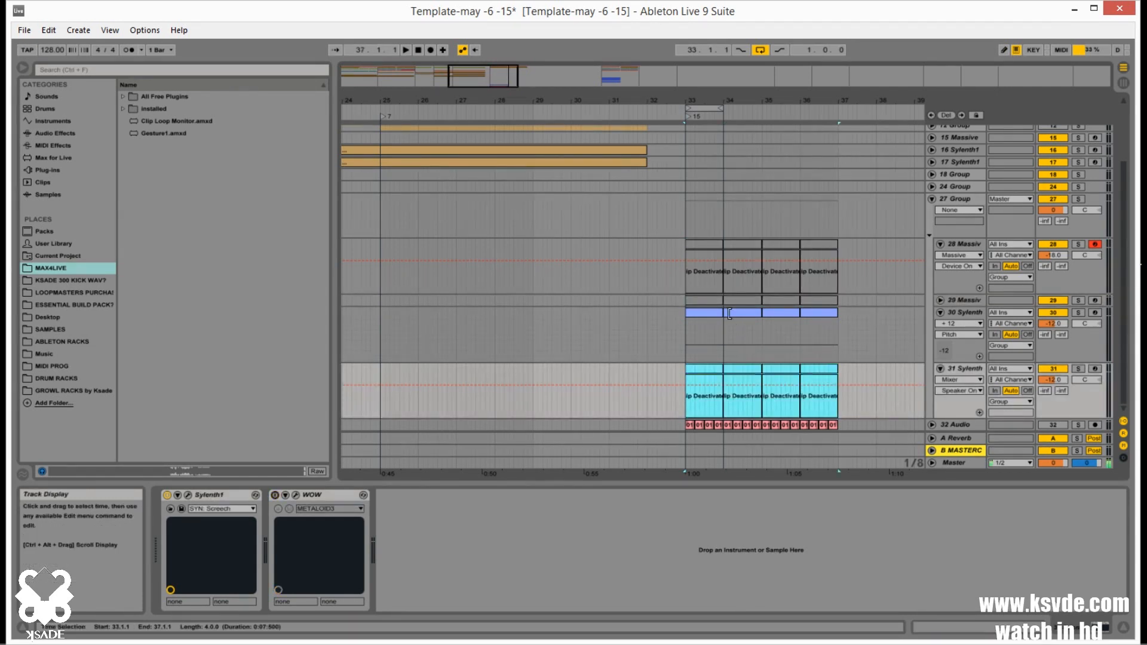
{"action": "left_click", "coordinate": [710, 314]}
{"action": "left_click", "coordinate": [825, 311], "text": "shift"}
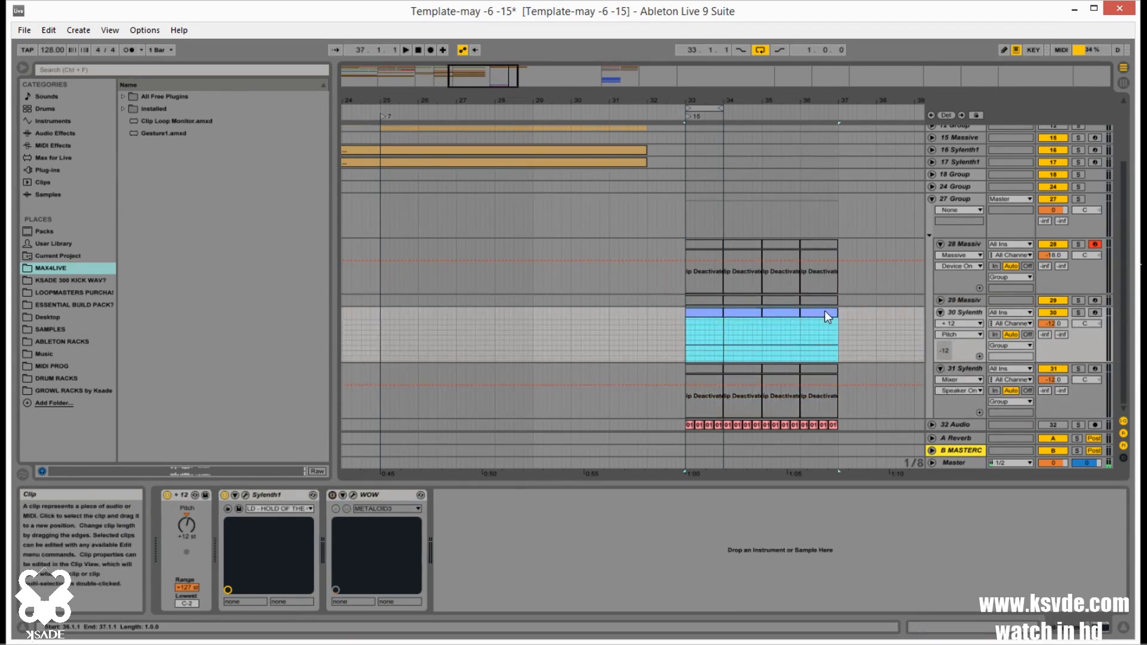
{"action": "key", "text": "0"}
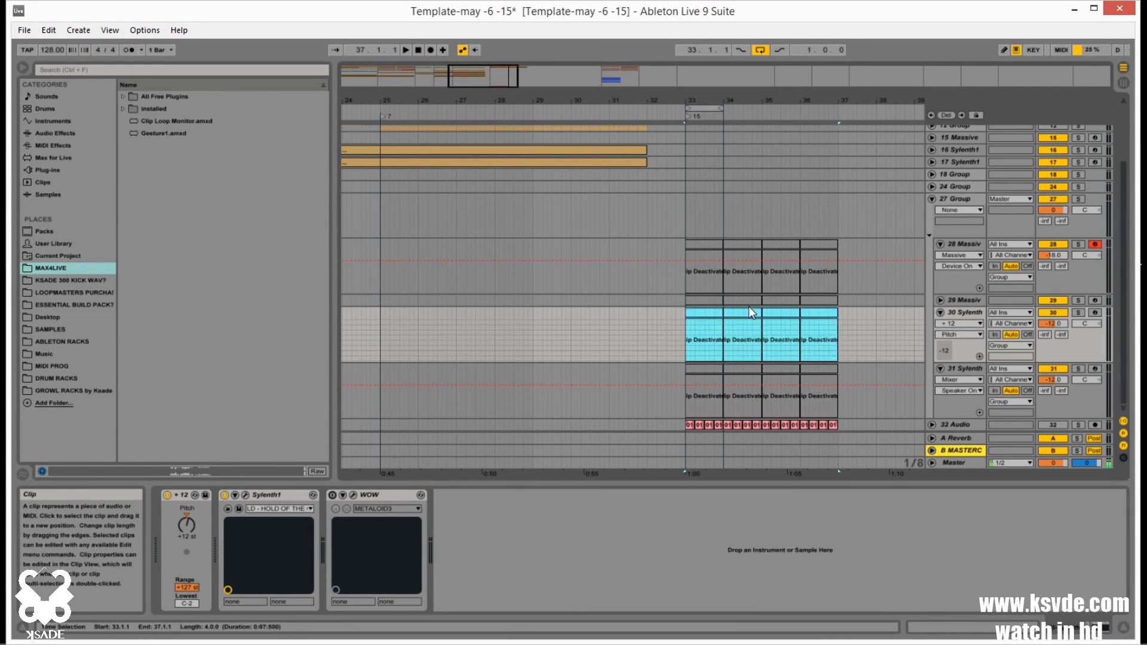
Reactivate the bar 33 clip on track 29, open it in the note editor and delete all its D1 notes
{"action": "left_click", "coordinate": [715, 300]}
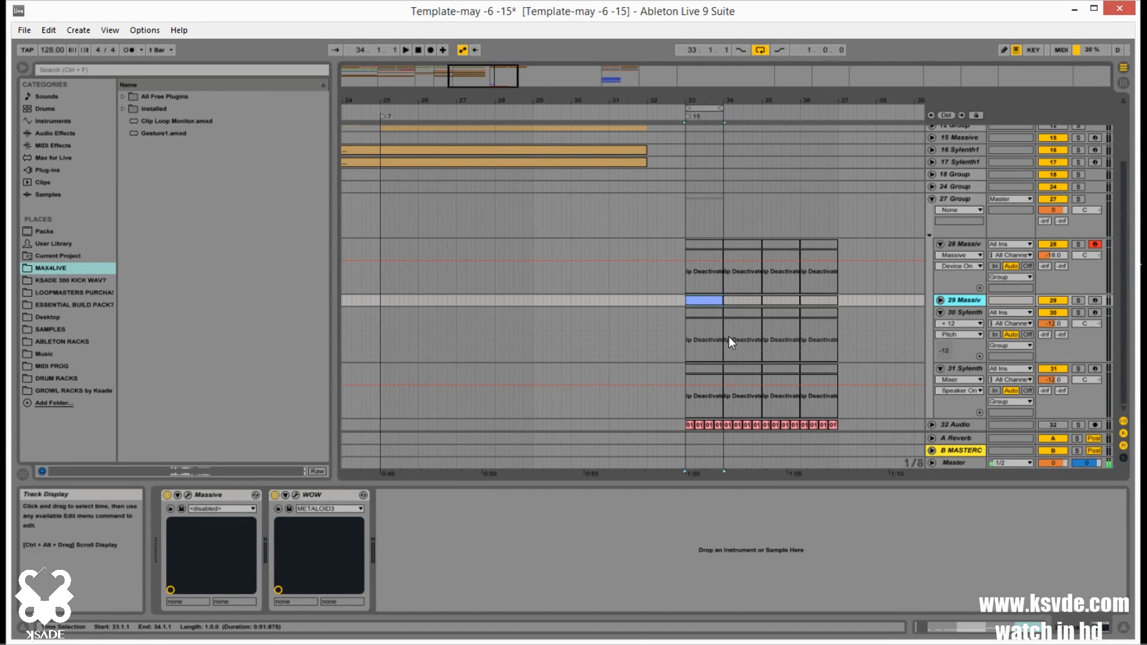
{"action": "double_click", "coordinate": [707, 300]}
{"action": "left_click", "coordinate": [729, 425]}
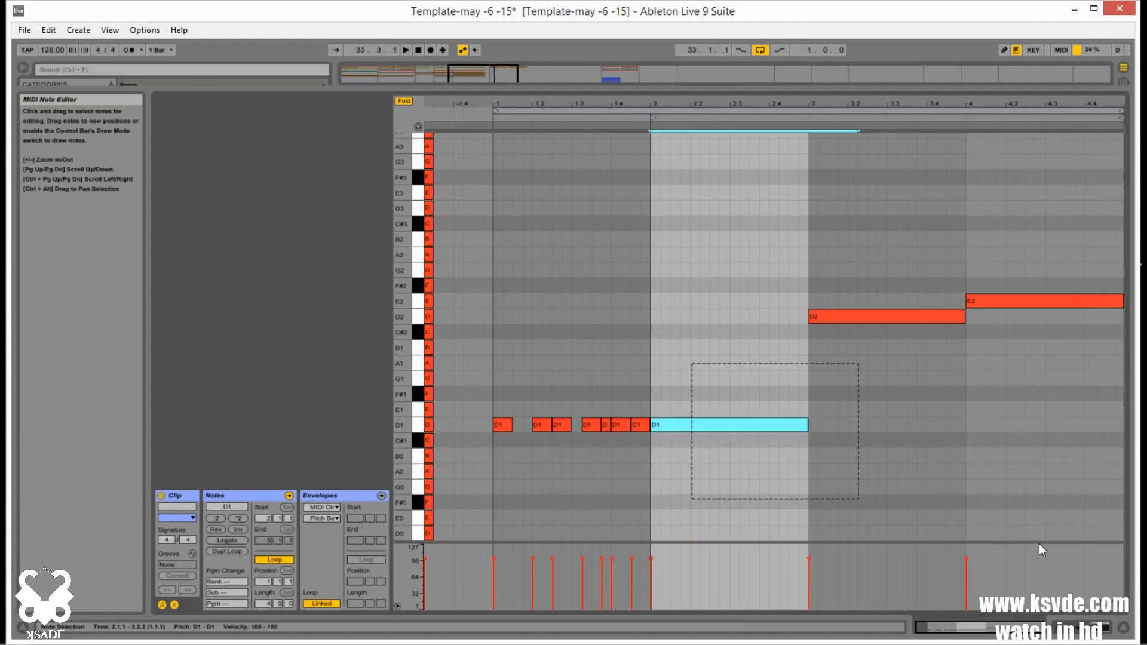
{"action": "key", "text": "Delete"}
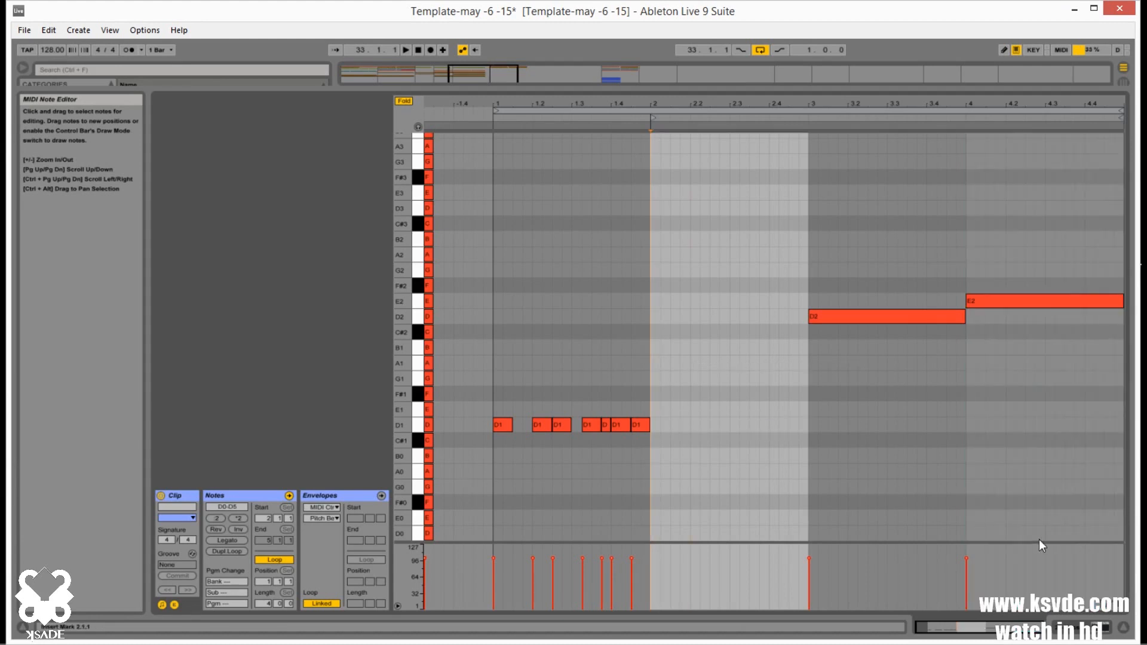
{"action": "left_click_drag", "start_coordinate": [633, 389], "coordinate": [486, 454]}
{"action": "key", "text": "Delete"}
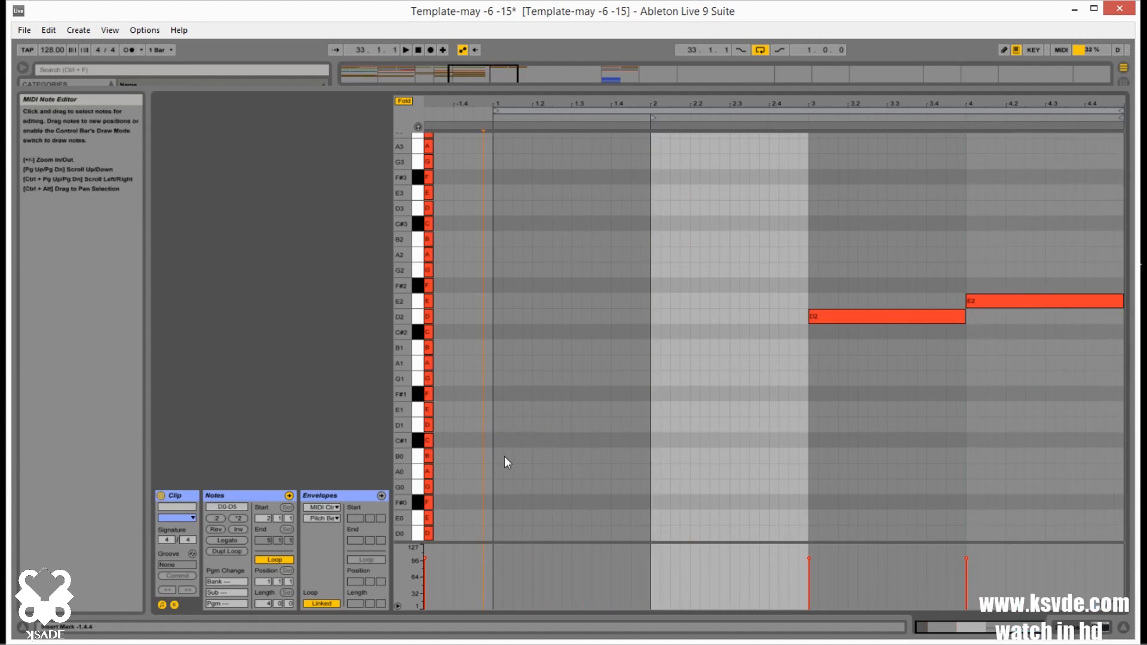
Write a new short-note bass pattern from bar 2 of the clip using D1, D#1 and E1
{"action": "mouse_move", "coordinate": [995, 627]}
{"action": "left_mouse_down"}
{"action": "mouse_move", "coordinate": [984, 644]}
{"action": "mouse_move", "coordinate": [980, 625]}
{"action": "left_mouse_up"}
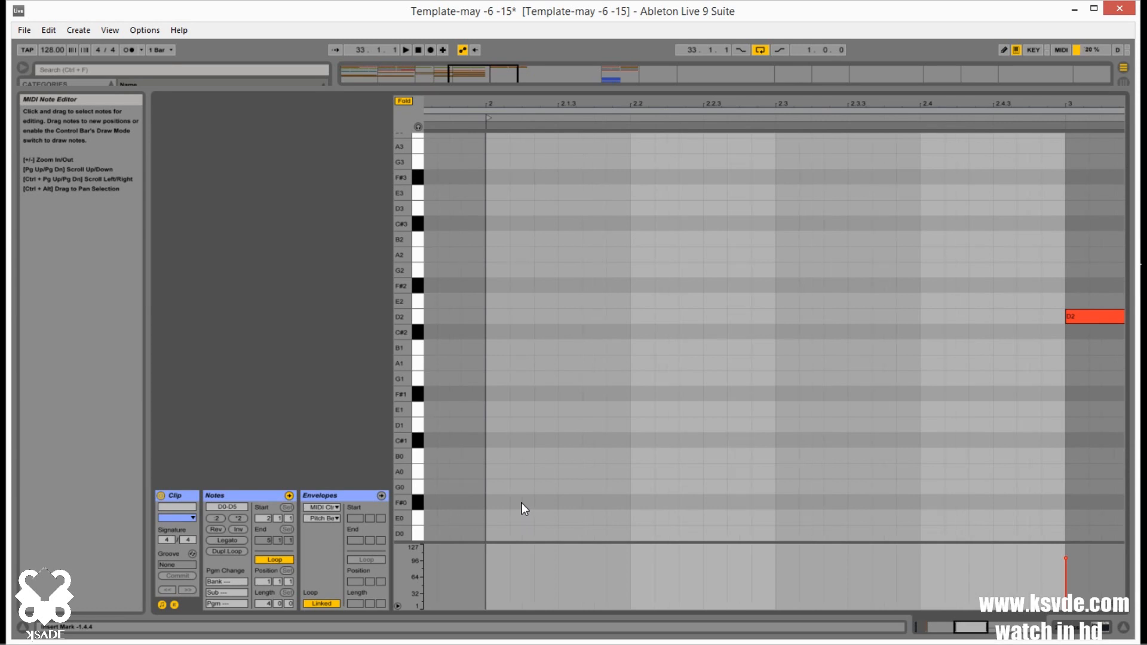
{"action": "scroll", "coordinate": [522, 503], "scroll_direction": "up", "scroll_amount": 1}
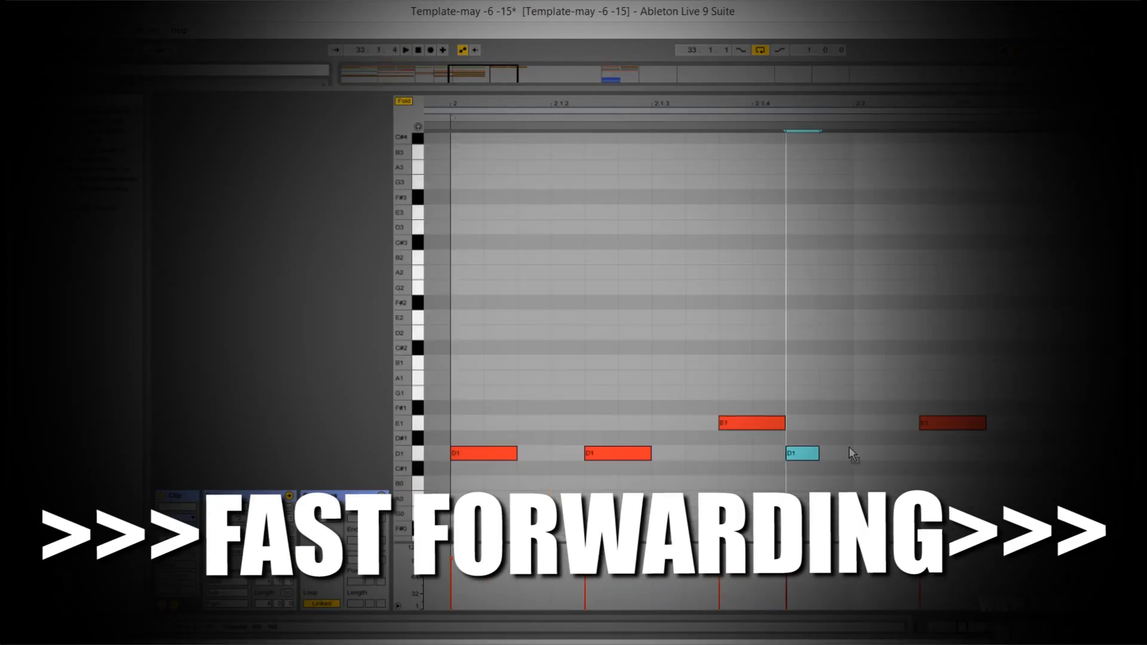
{"action": "left_click", "coordinate": [569, 459]}
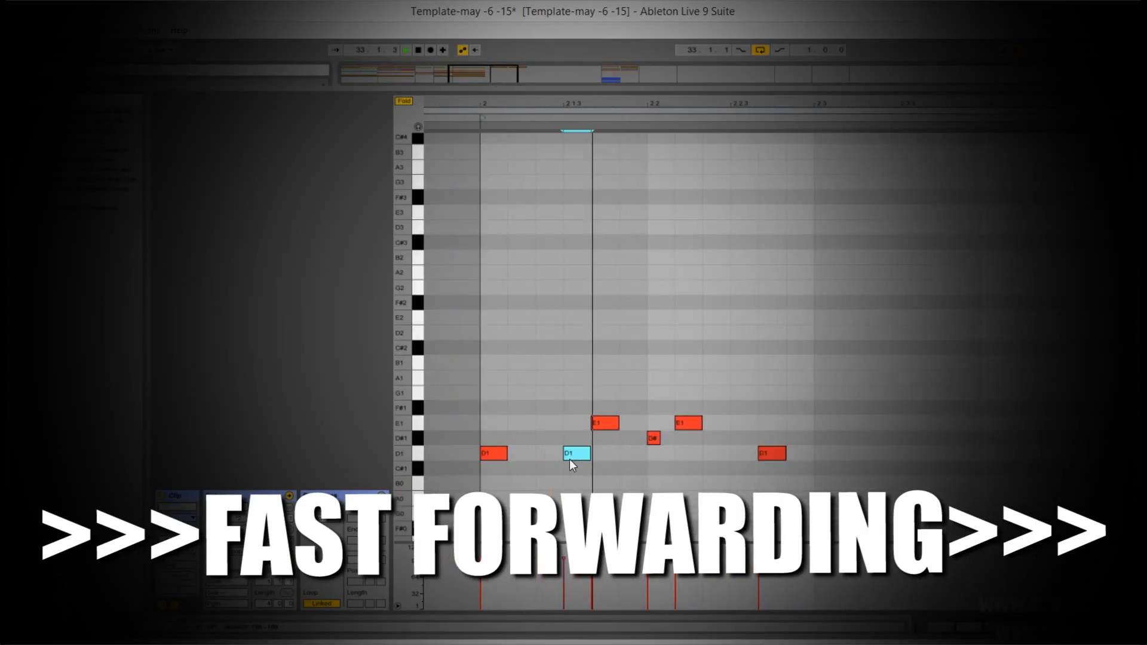
{"action": "double_click", "coordinate": [944, 453]}
{"action": "double_click", "coordinate": [605, 453]}
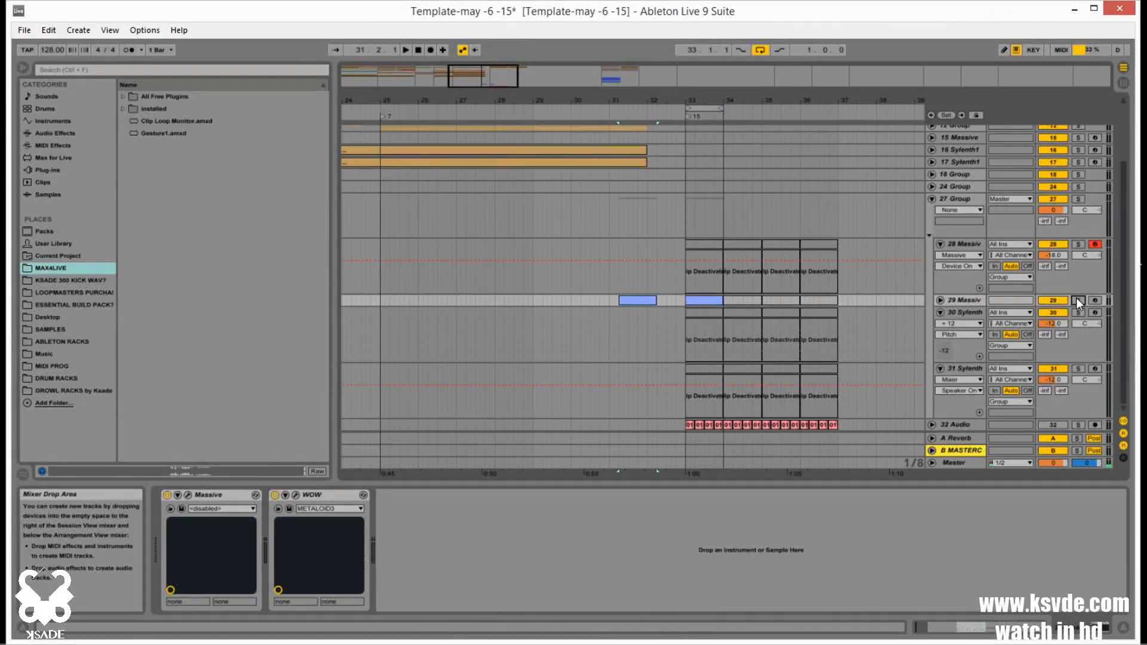
Open the bar 33 clip on track 29 and play back its new pattern
{"action": "scroll", "coordinate": [1067, 290], "scroll_direction": "up", "scroll_amount": 3}
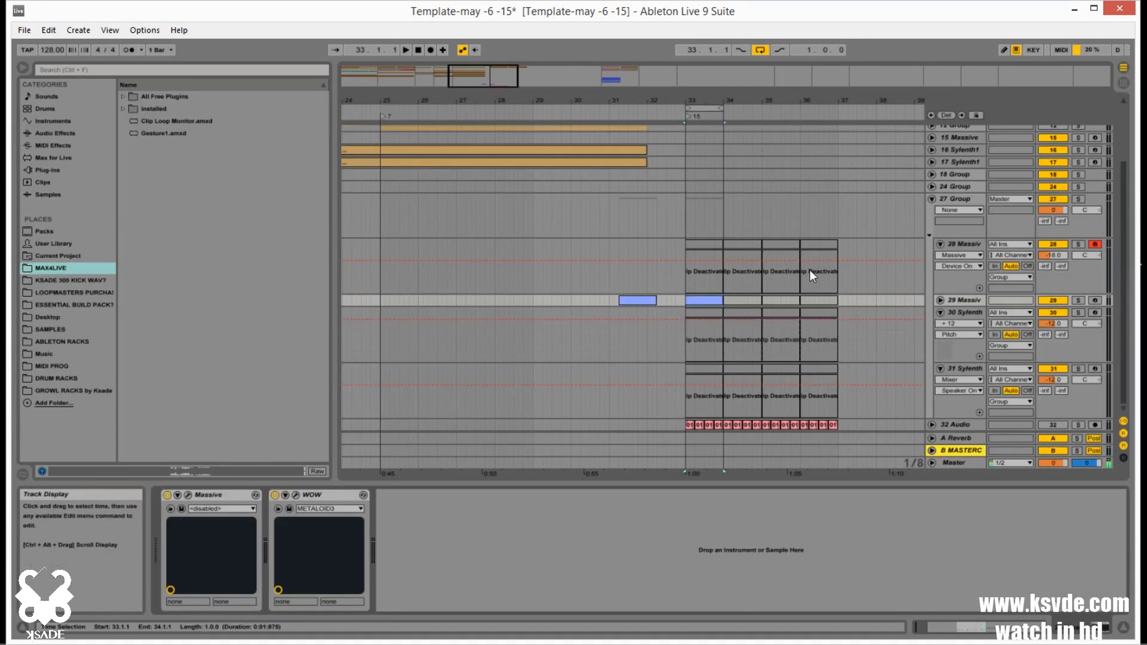
{"action": "left_click", "coordinate": [871, 293]}
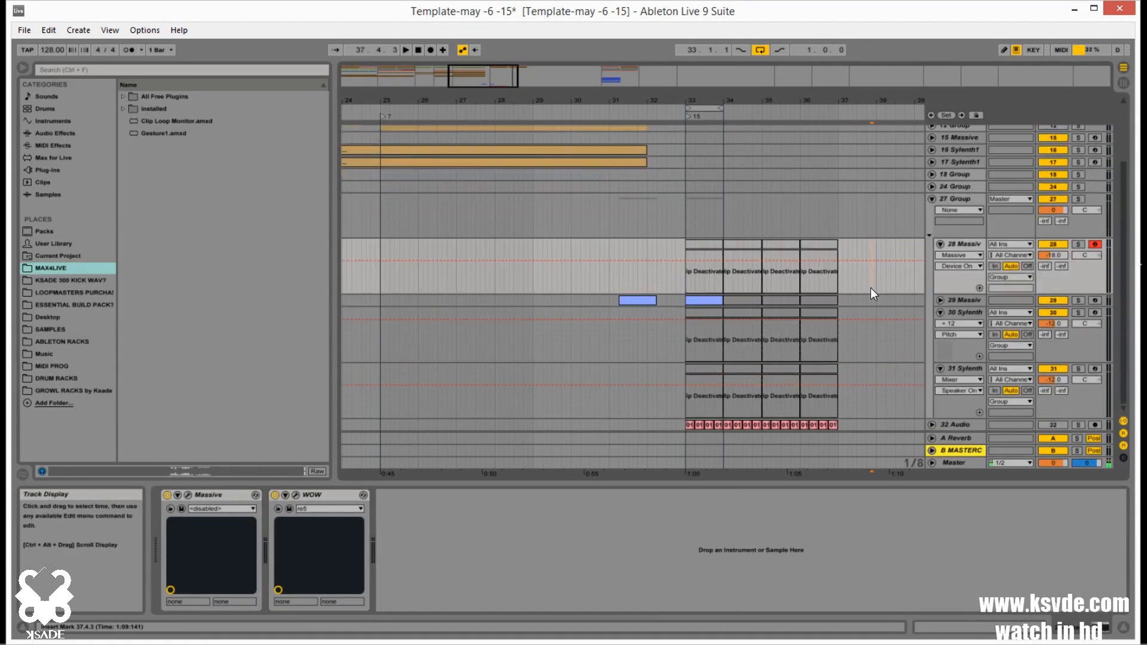
{"action": "left_click", "coordinate": [694, 301]}
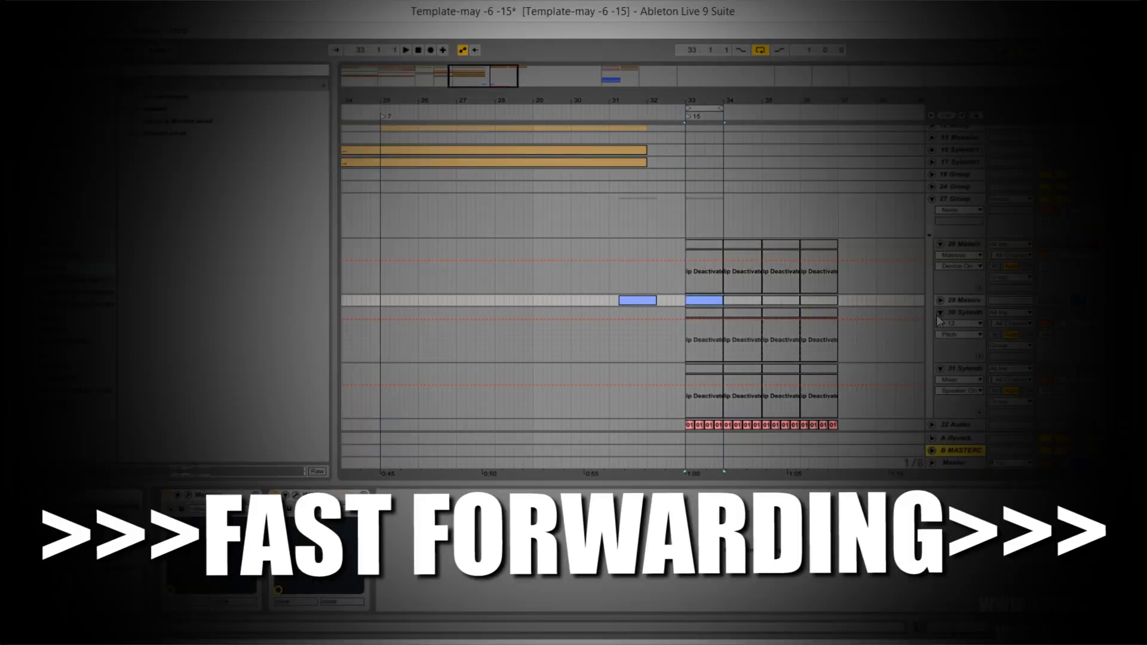
{"action": "double_click", "coordinate": [694, 301]}
{"action": "key", "text": "space"}
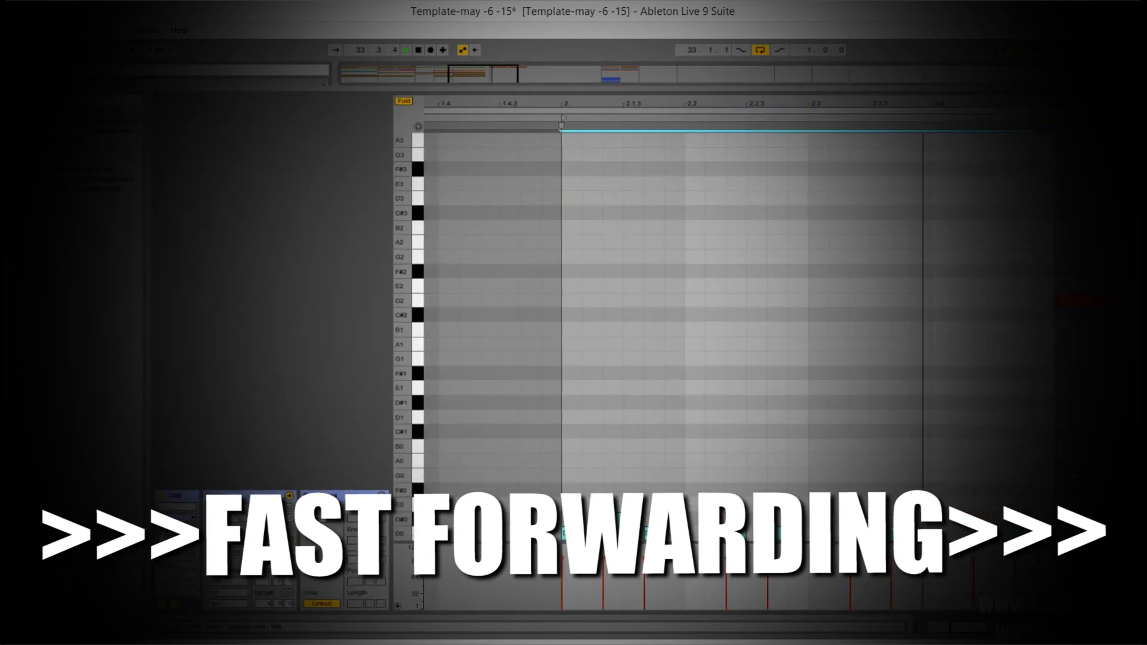
Move the green clip on track 29 to bar 34 and copy the same MIDI to tracks 30 and 31
{"action": "left_click_drag", "start_coordinate": [931, 93], "coordinate": [931, 474]}
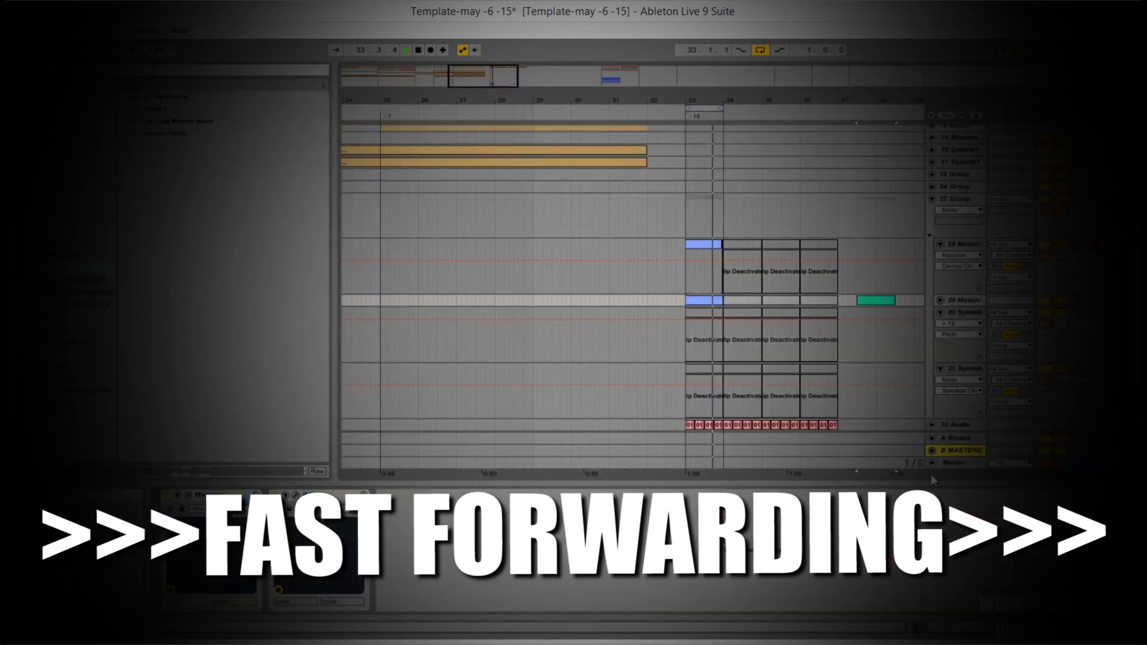
{"action": "left_click_drag", "start_coordinate": [876, 300], "coordinate": [743, 301]}
{"action": "left_click_drag", "start_coordinate": [687, 356], "coordinate": [717, 356]}
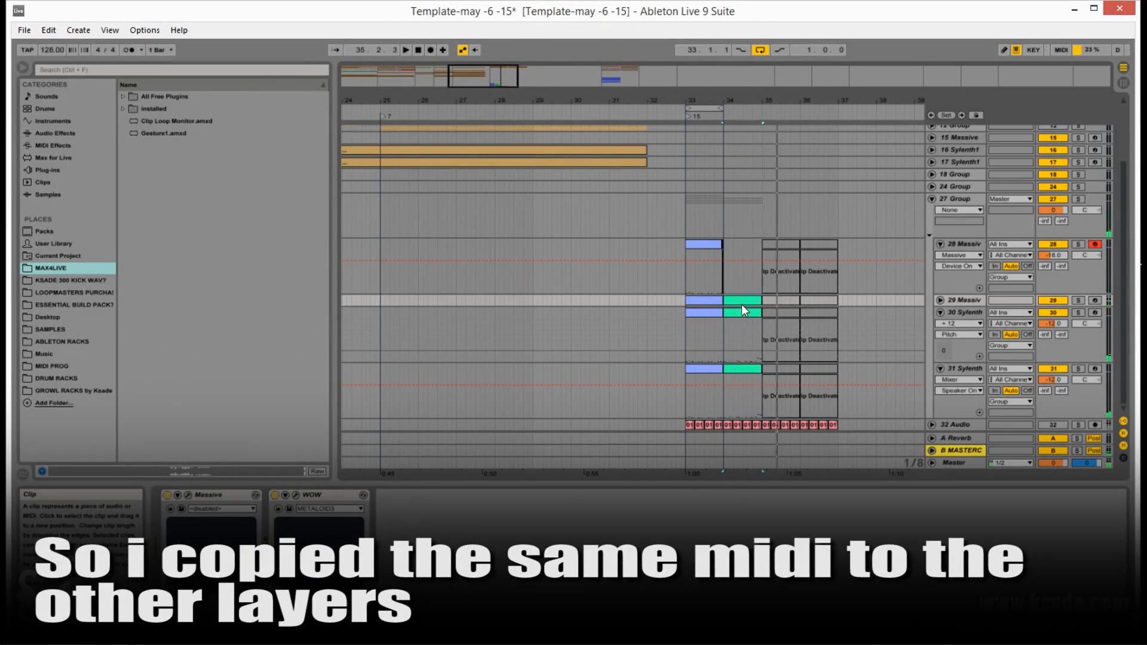
{"action": "key", "text": "space"}
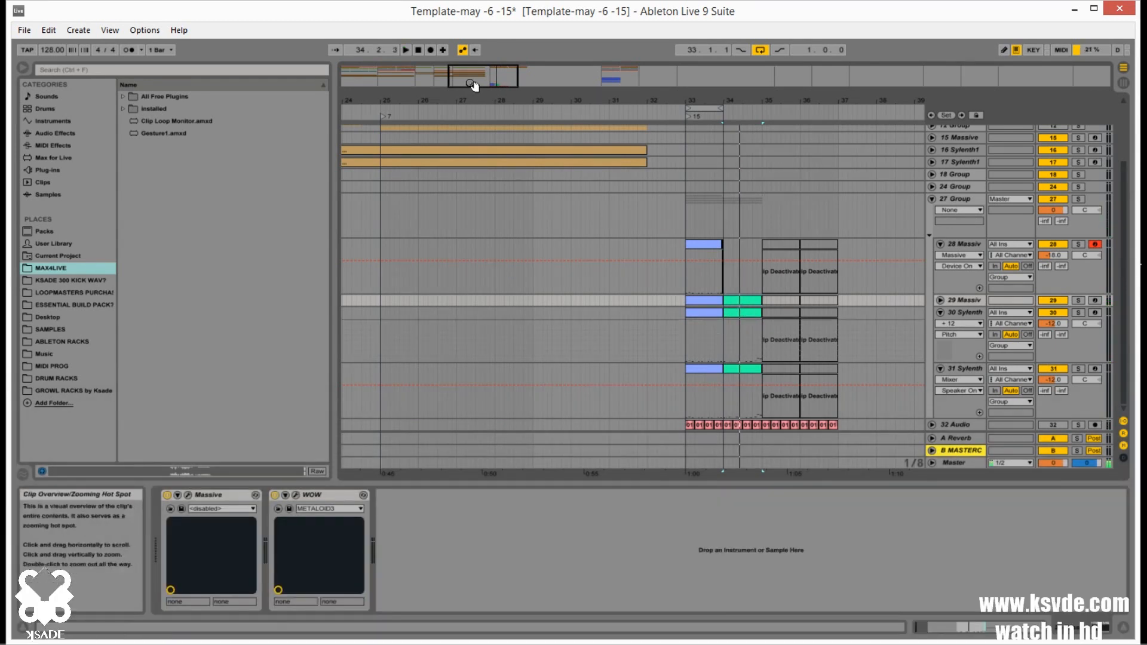
Extend the first clip on track 28 so that it fills bar 33 up to bar 34
{"action": "left_click_drag", "start_coordinate": [474, 82], "coordinate": [477, 94]}
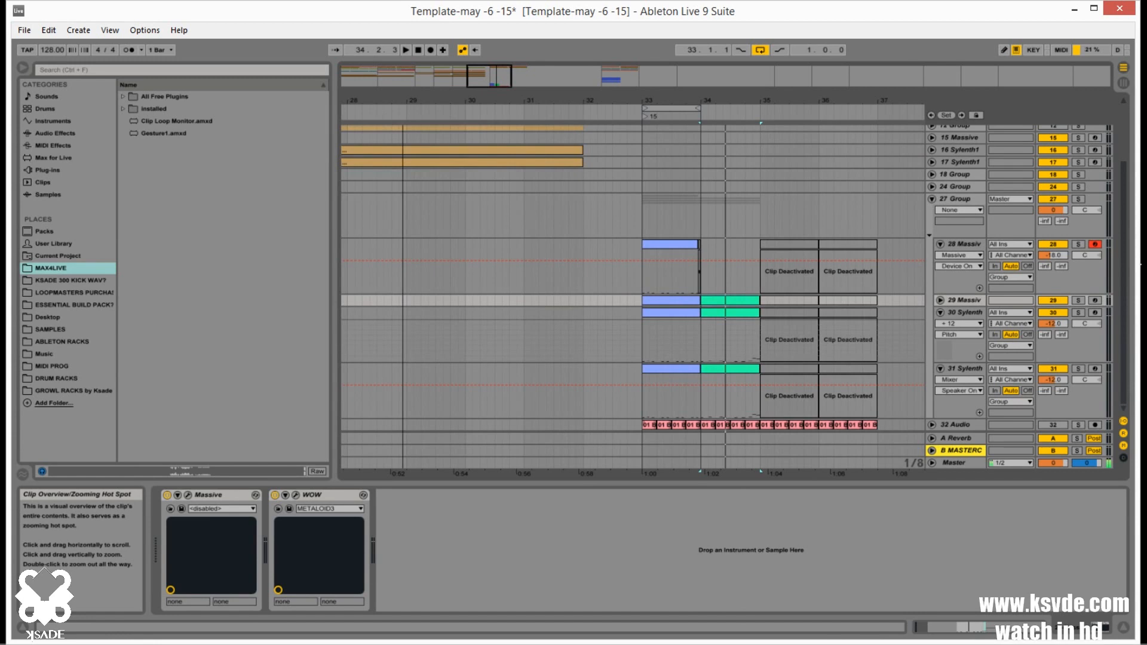
{"action": "left_click", "coordinate": [723, 311]}
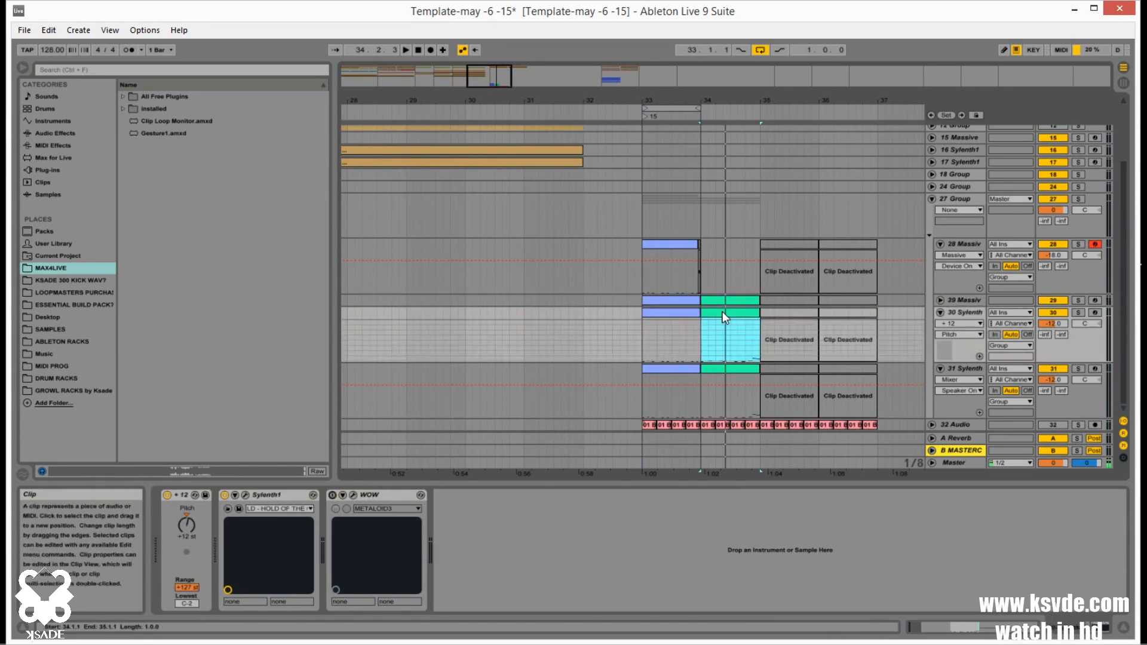
{"action": "left_click", "coordinate": [672, 316]}
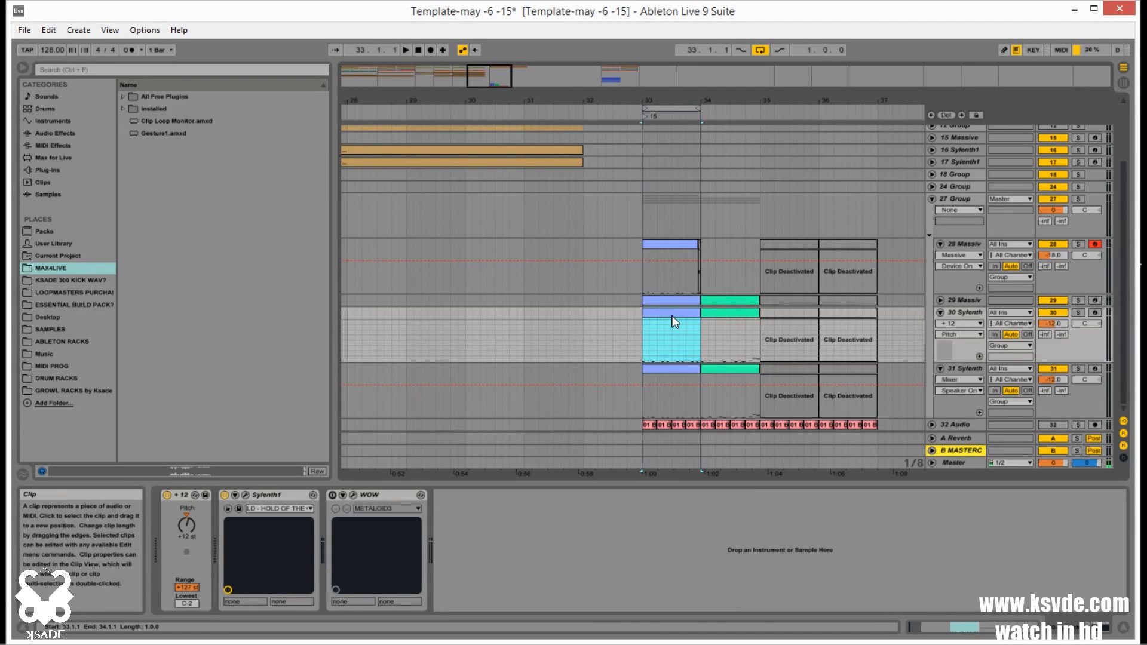
{"action": "left_click", "coordinate": [695, 258]}
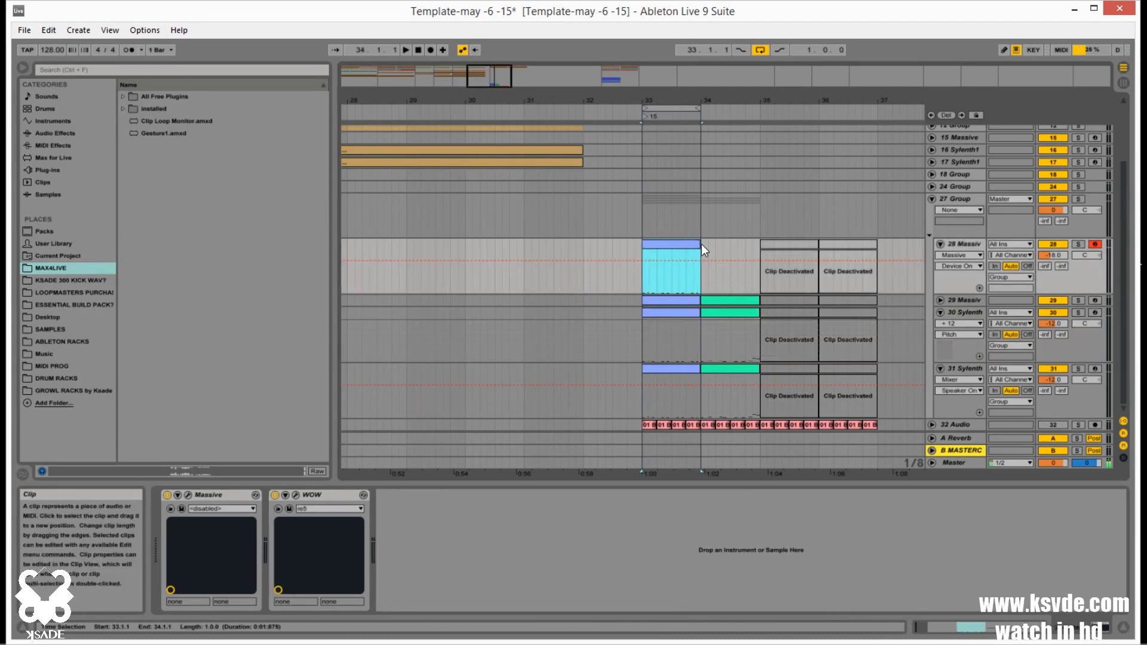
{"action": "left_click", "coordinate": [702, 245]}
{"action": "left_click", "coordinate": [656, 244]}
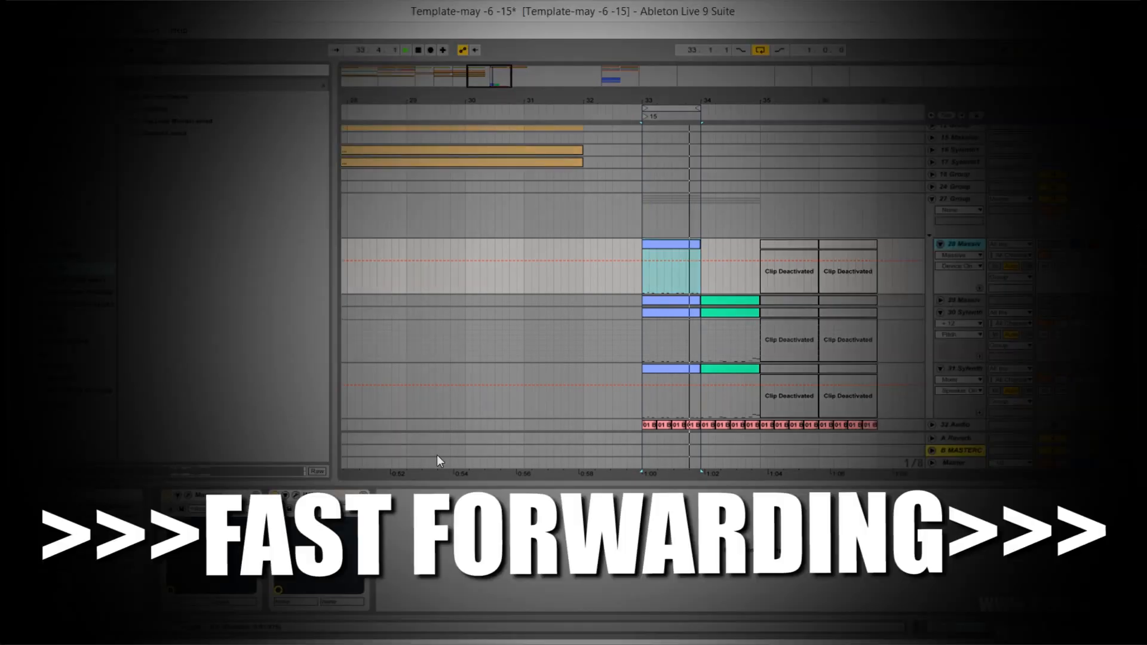
Open track 28's Massive and try different oscillator 1 wavetable, position and intensity settings on the KSAELECTROPERFORMER preset
{"action": "left_click", "coordinate": [188, 496]}
{"action": "left_click_drag", "start_coordinate": [503, 395], "coordinate": [503, 365]}
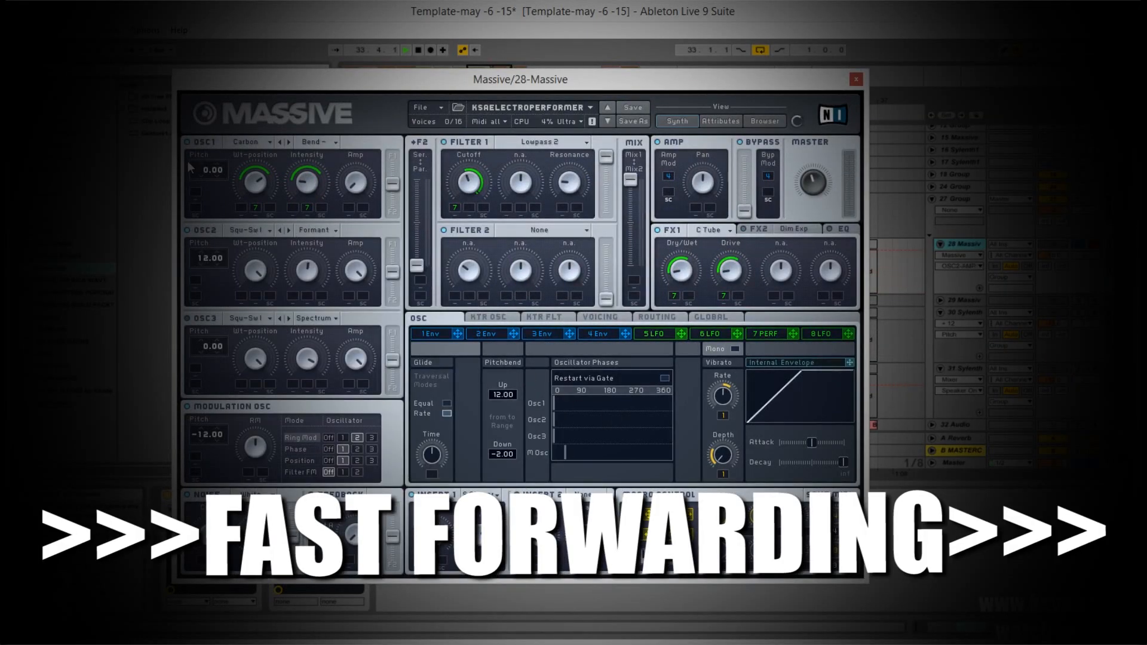
{"action": "left_click_drag", "start_coordinate": [554, 453], "coordinate": [565, 453]}
{"action": "left_click_drag", "start_coordinate": [356, 271], "coordinate": [356, 296]}
{"action": "left_click", "coordinate": [290, 142]}
{"action": "left_click_drag", "start_coordinate": [307, 208], "coordinate": [307, 239]}
{"action": "left_click_drag", "start_coordinate": [256, 208], "coordinate": [255, 239]}
{"action": "left_click_drag", "start_coordinate": [256, 182], "coordinate": [256, 209]}
{"action": "left_click", "coordinate": [270, 142]}
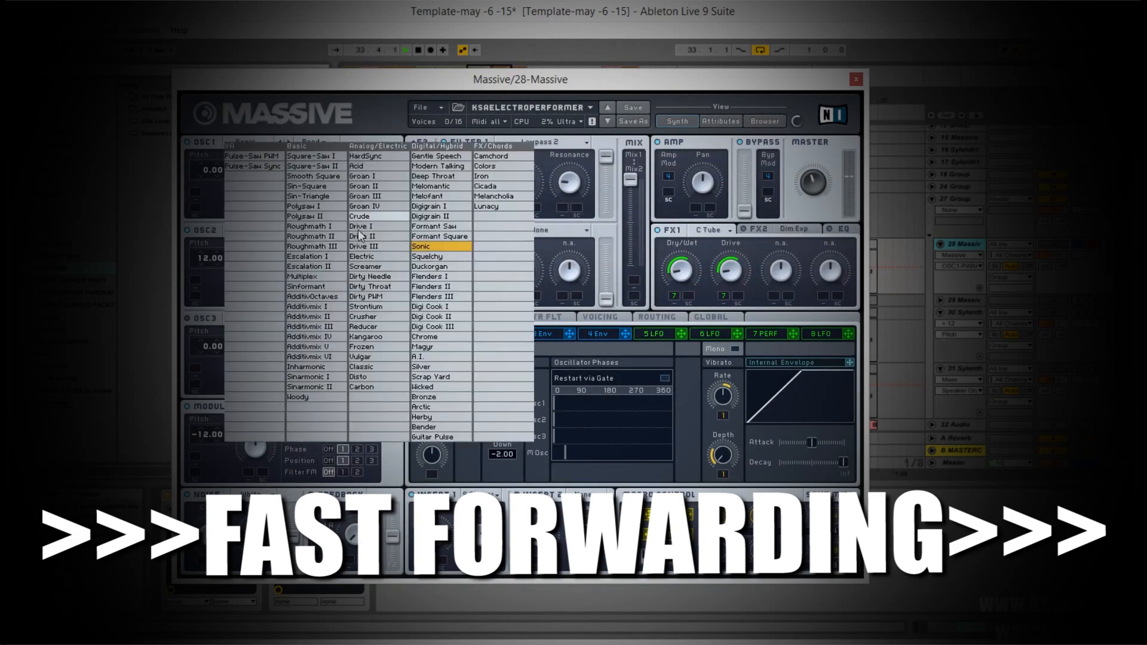
Load the KKLEAD2 preset from the ksade3 folder into track 28's Massive and return to the synth view
{"action": "left_click", "coordinate": [764, 121]}
{"action": "left_click", "coordinate": [677, 121]}
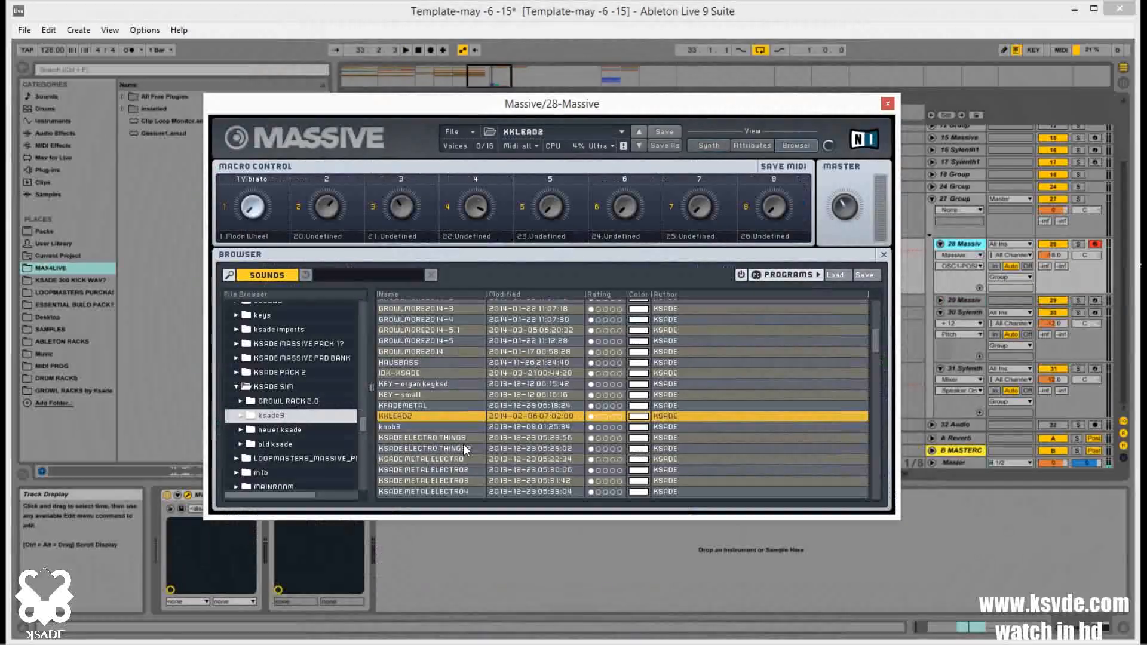
{"action": "scroll", "coordinate": [463, 443], "scroll_direction": "up", "scroll_amount": 1}
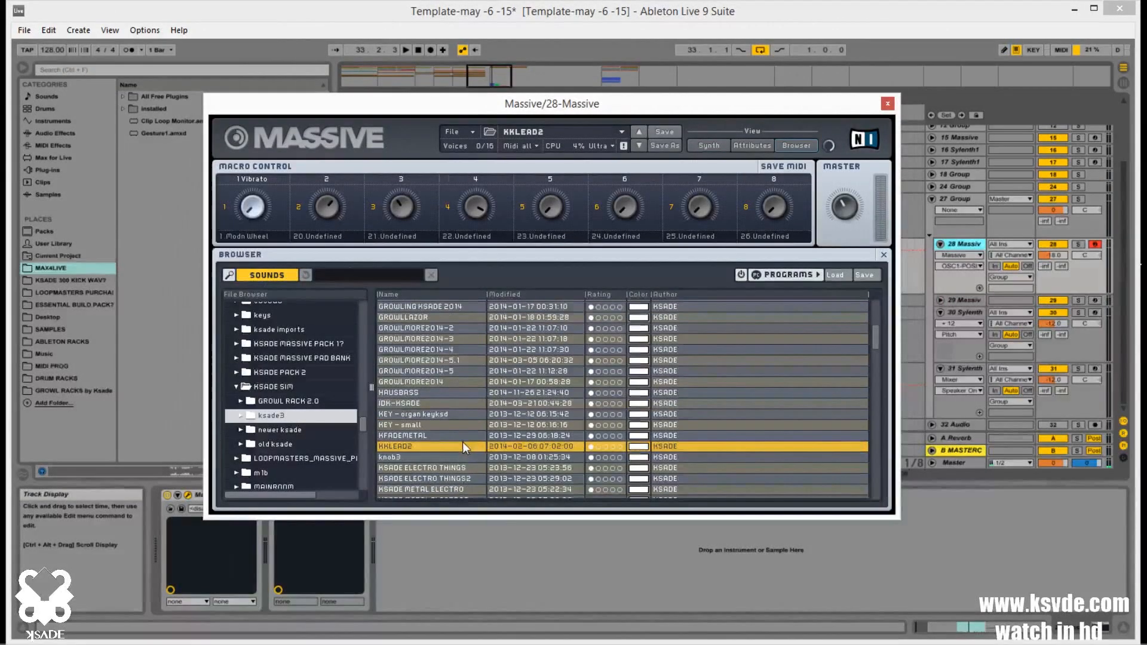
{"action": "scroll", "coordinate": [463, 442], "scroll_direction": "down", "scroll_amount": 2}
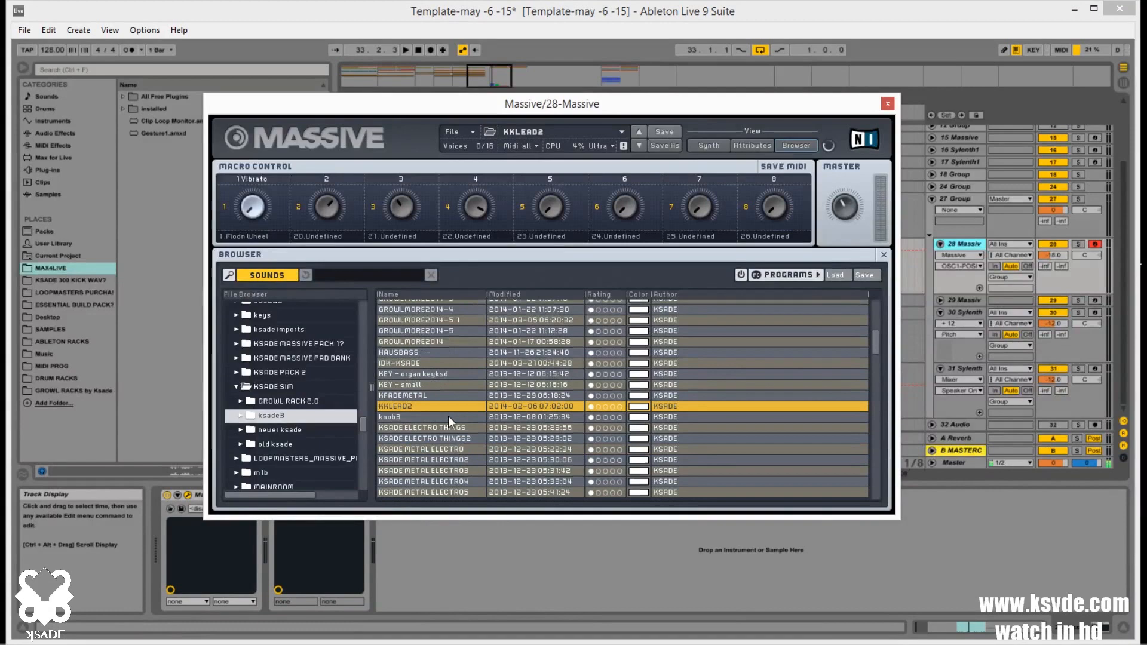
{"action": "scroll", "coordinate": [448, 412], "scroll_direction": "up", "scroll_amount": 1}
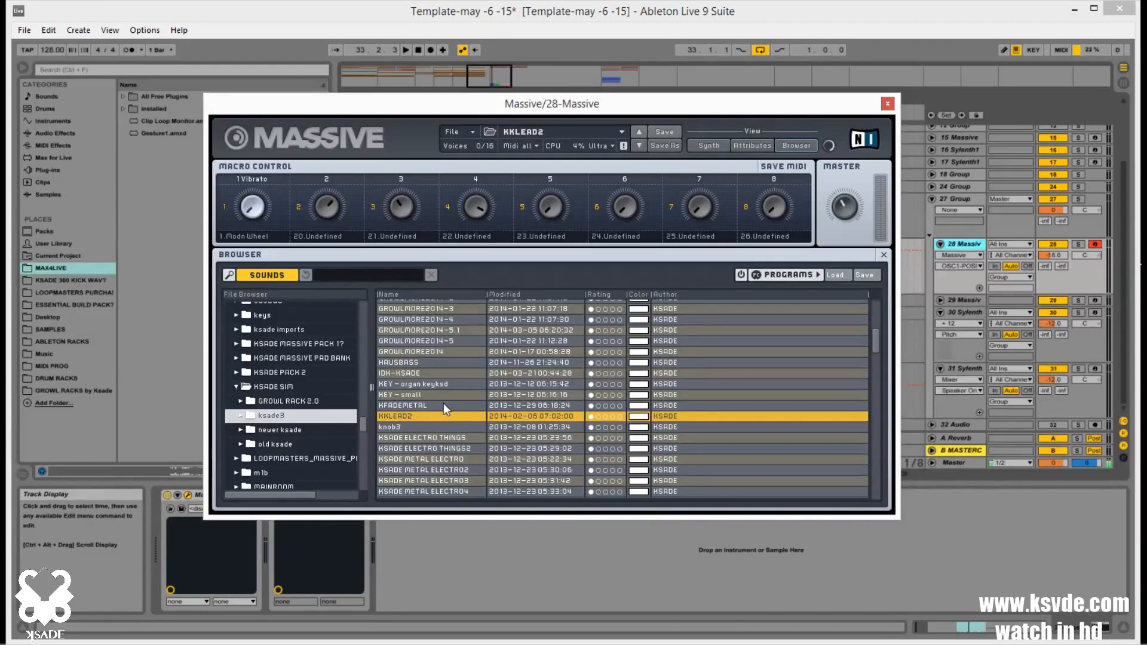
{"action": "left_click", "coordinate": [710, 145]}
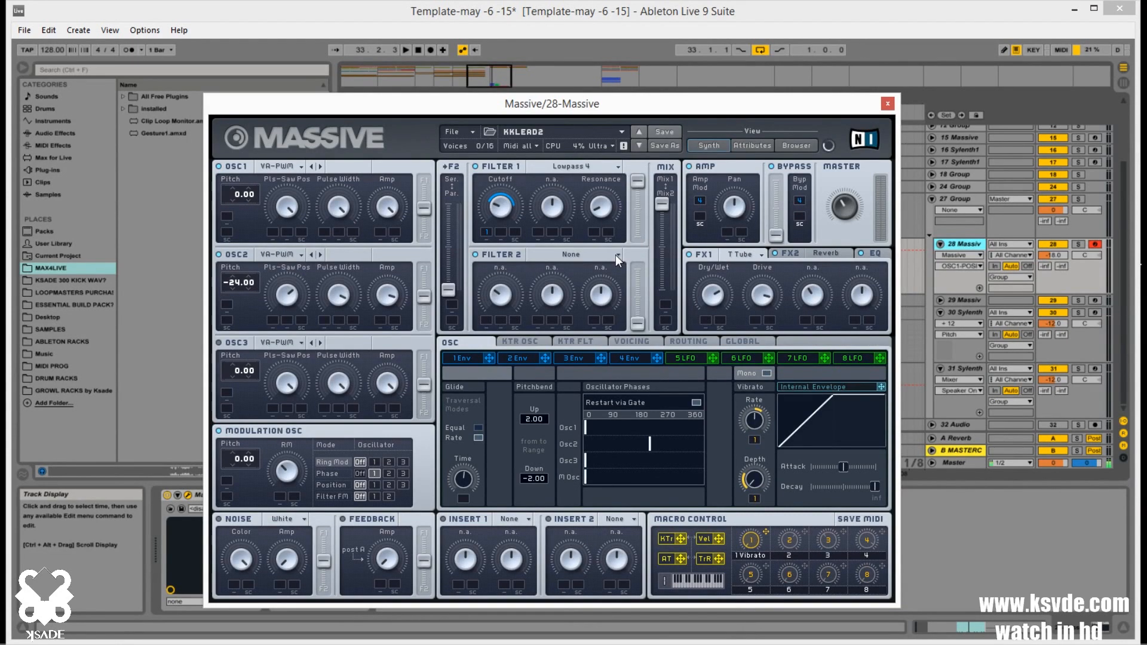
Audition track 28 in solo and compare its fifth modulator's Performer curve with the one in track 29's Massive
{"action": "left_click", "coordinate": [1077, 243]}
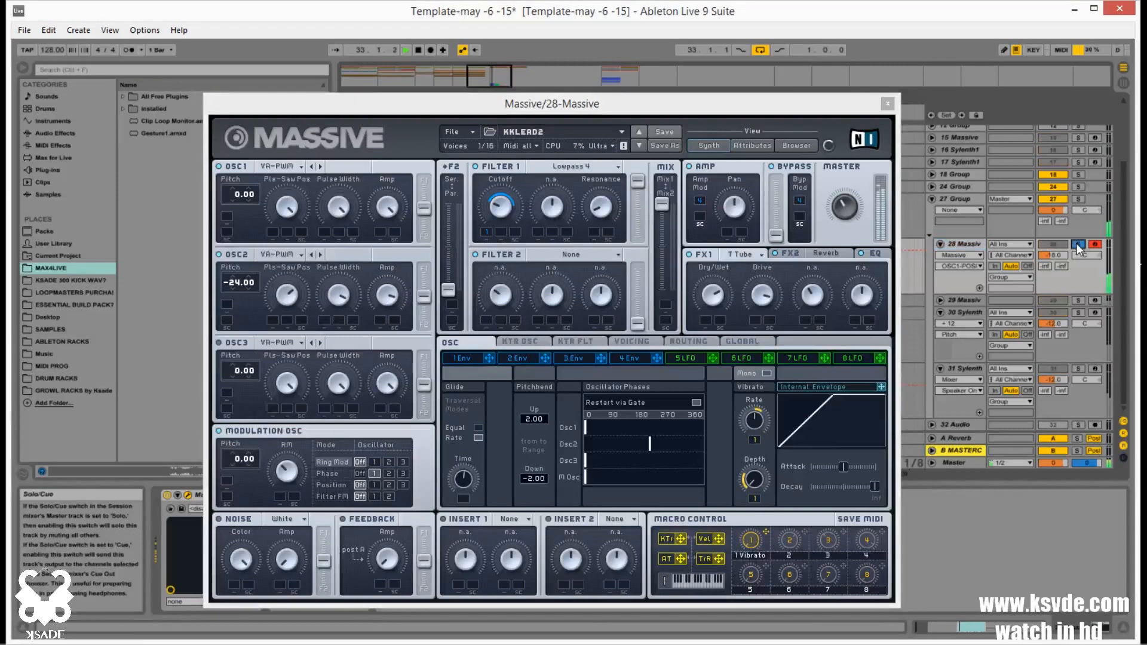
{"action": "key", "text": "space"}
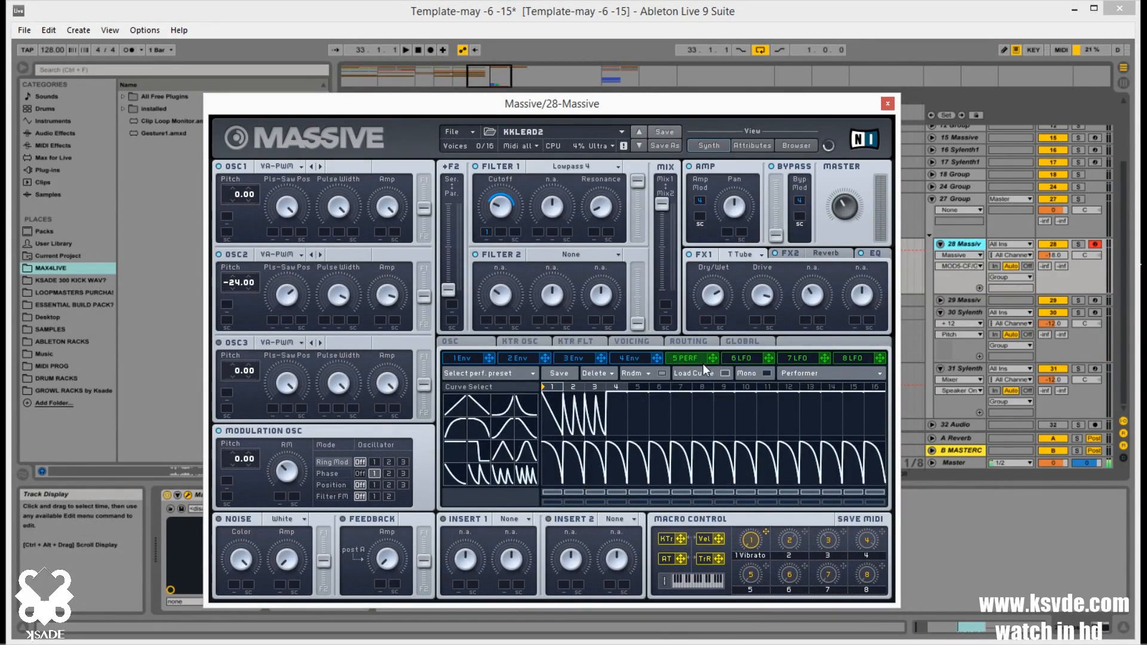
{"action": "left_click", "coordinate": [962, 300]}
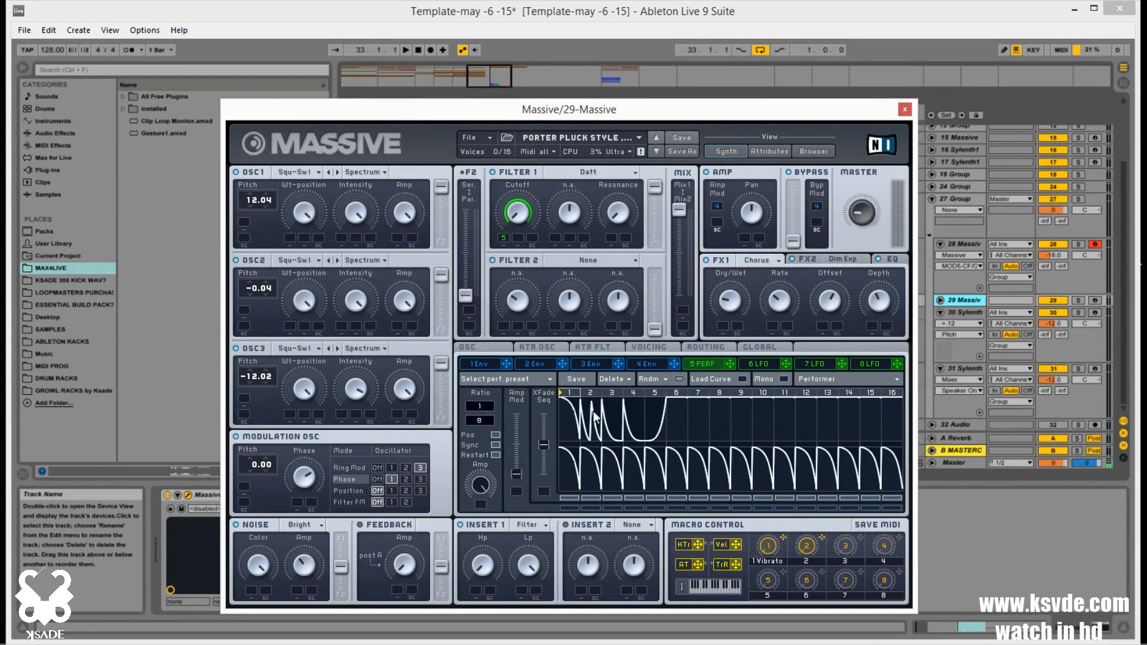
{"action": "left_click", "coordinate": [964, 243]}
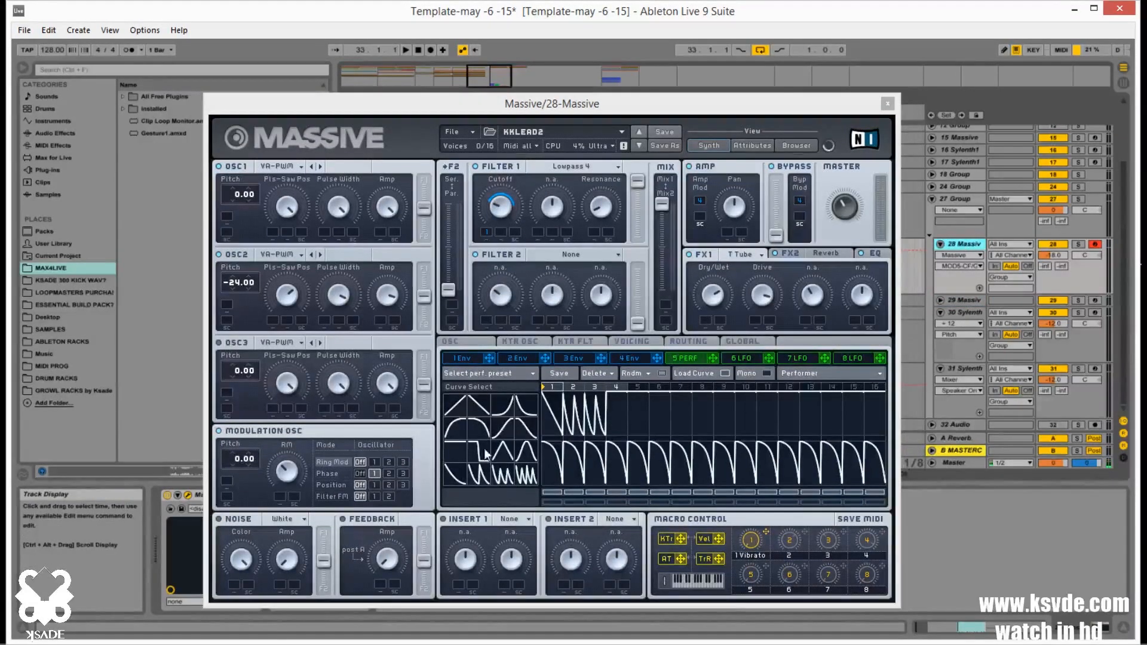
Apply a different curve shape to step 4 of the upper Performer lane in track 28's Massive and audition the track in solo
{"action": "left_click", "coordinate": [502, 411]}
{"action": "left_click", "coordinate": [633, 417]}
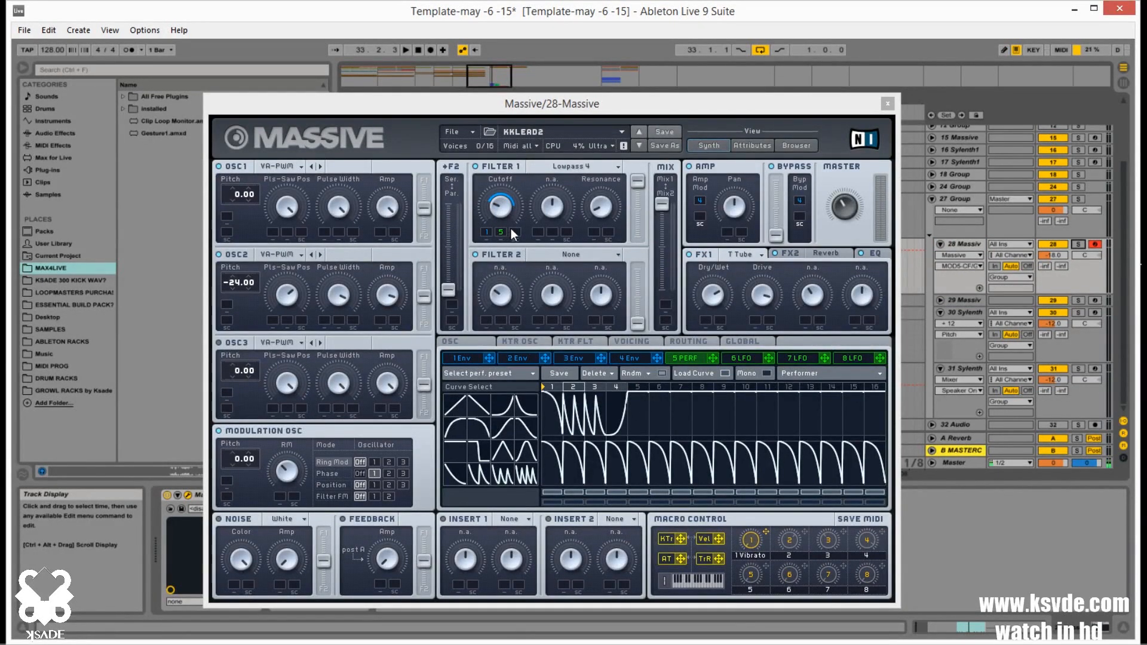
{"action": "left_click", "coordinate": [1078, 245]}
{"action": "key", "text": "space"}
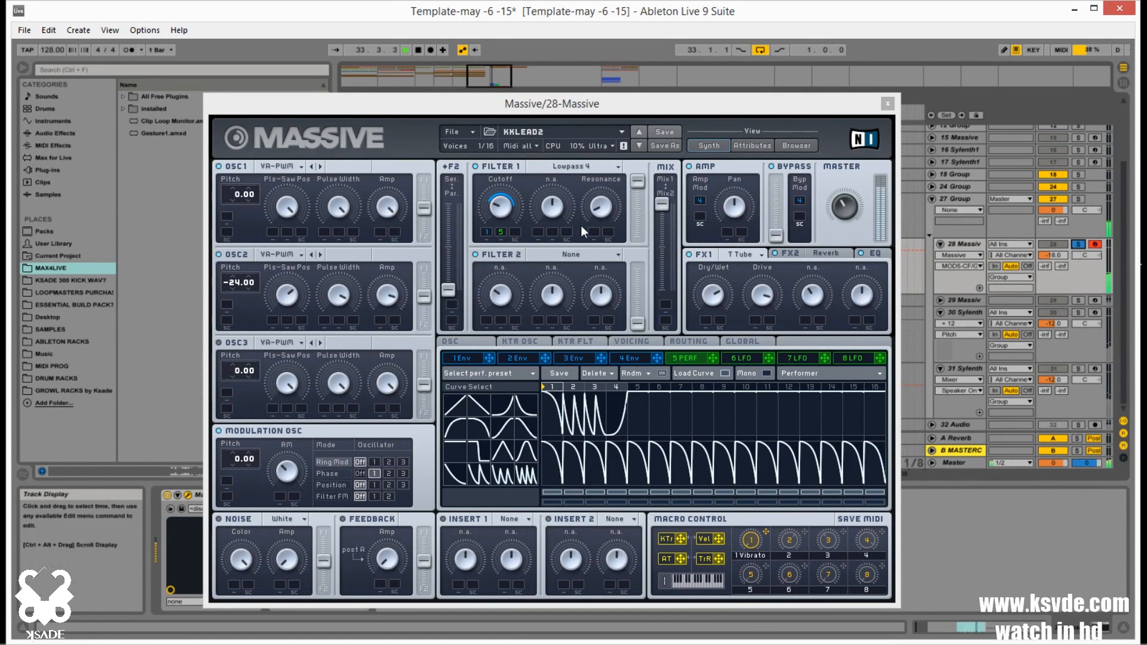
Adjust the amounts by which modulator 5 and envelope 1 affect the Filter 1 cutoff in track 28's Massive
{"action": "left_click", "coordinate": [502, 231]}
{"action": "left_click_drag", "start_coordinate": [502, 231], "coordinate": [515, 182]}
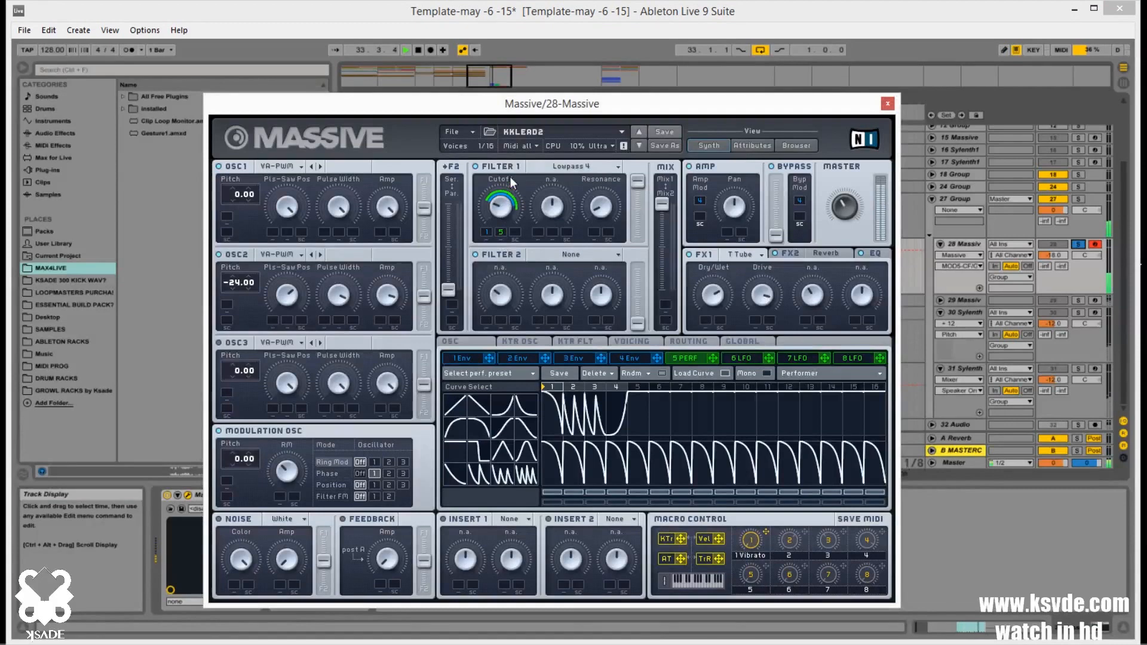
{"action": "left_click", "coordinate": [487, 233]}
{"action": "left_click_drag", "start_coordinate": [487, 232], "coordinate": [487, 179]}
Assign modulator 5 to the Amp of oscillators 1 and 2 and set the modulation range on both
{"action": "left_click_drag", "start_coordinate": [713, 358], "coordinate": [380, 232]}
{"action": "left_click_drag", "start_coordinate": [388, 206], "coordinate": [387, 327]}
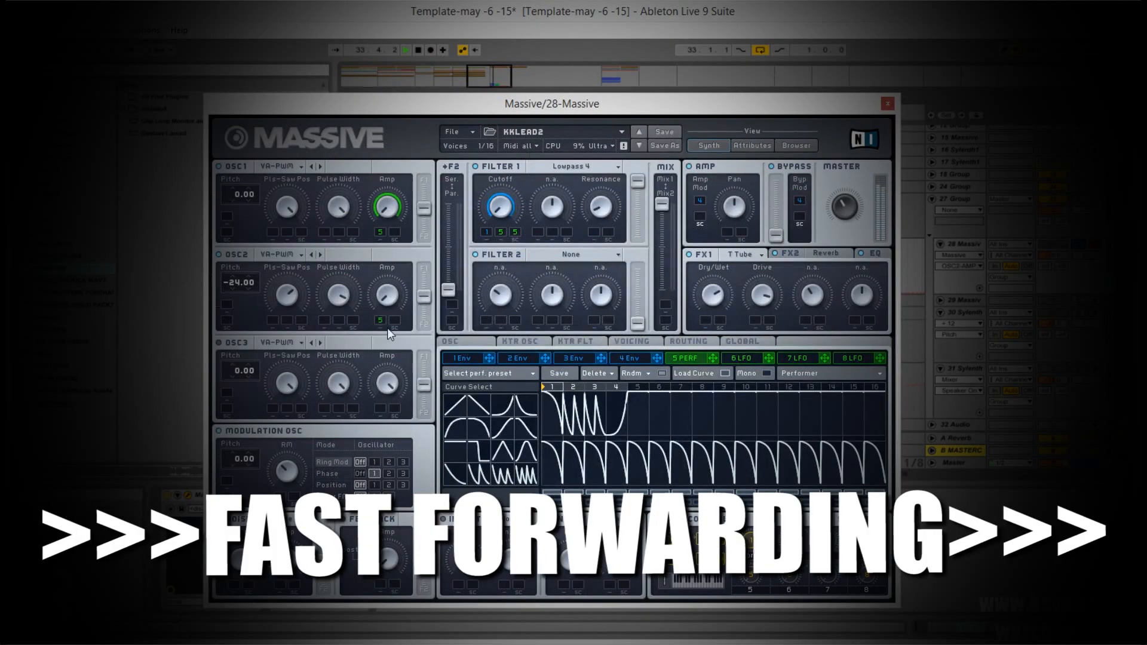
{"action": "left_click_drag", "start_coordinate": [712, 359], "coordinate": [380, 320]}
{"action": "left_click_drag", "start_coordinate": [388, 295], "coordinate": [388, 382]}
Modulate the modulation oscillator's pitch by 12.03 with modulator 5, set Ring Mod to oscillator 2, and adjust the feedback amount
{"action": "left_click_drag", "start_coordinate": [713, 359], "coordinate": [227, 480]}
{"action": "left_click", "coordinate": [403, 462]}
{"action": "left_click", "coordinate": [389, 474]}
{"action": "left_click_drag", "start_coordinate": [388, 559], "coordinate": [387, 532]}
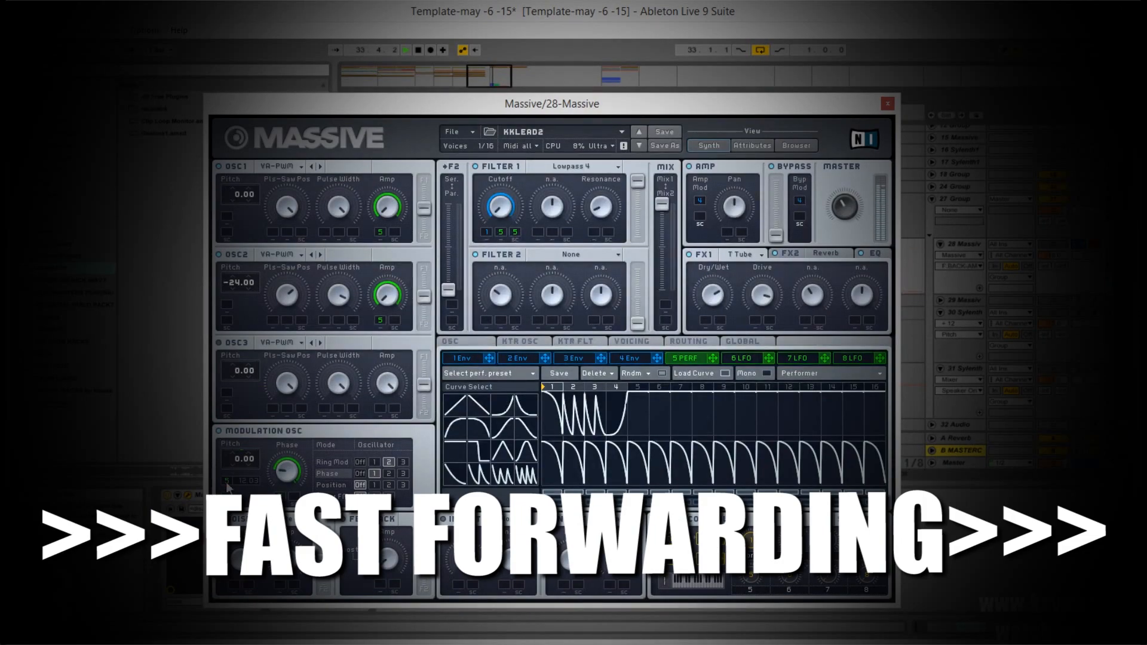
Stop playback and reopen track 28's Massive to review its modulation assignments and oscillator settings
{"action": "key", "text": "space"}
{"action": "left_click", "coordinate": [887, 104]}
{"action": "scroll", "coordinate": [1036, 238], "scroll_direction": "up", "scroll_amount": 2}
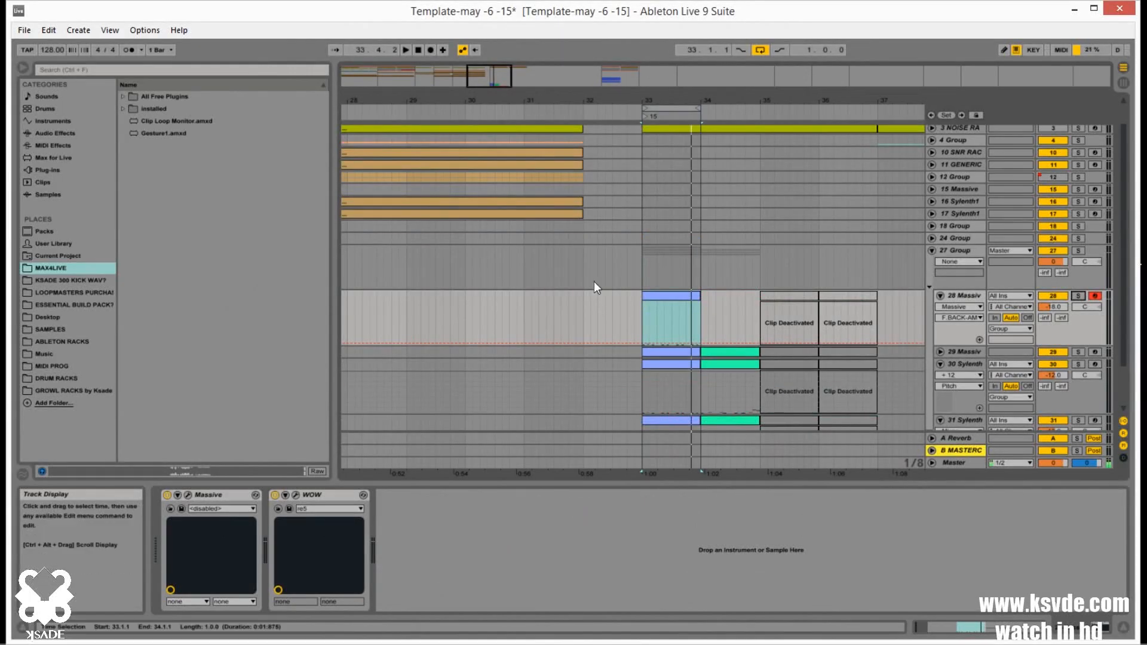
{"action": "left_click", "coordinate": [189, 495]}
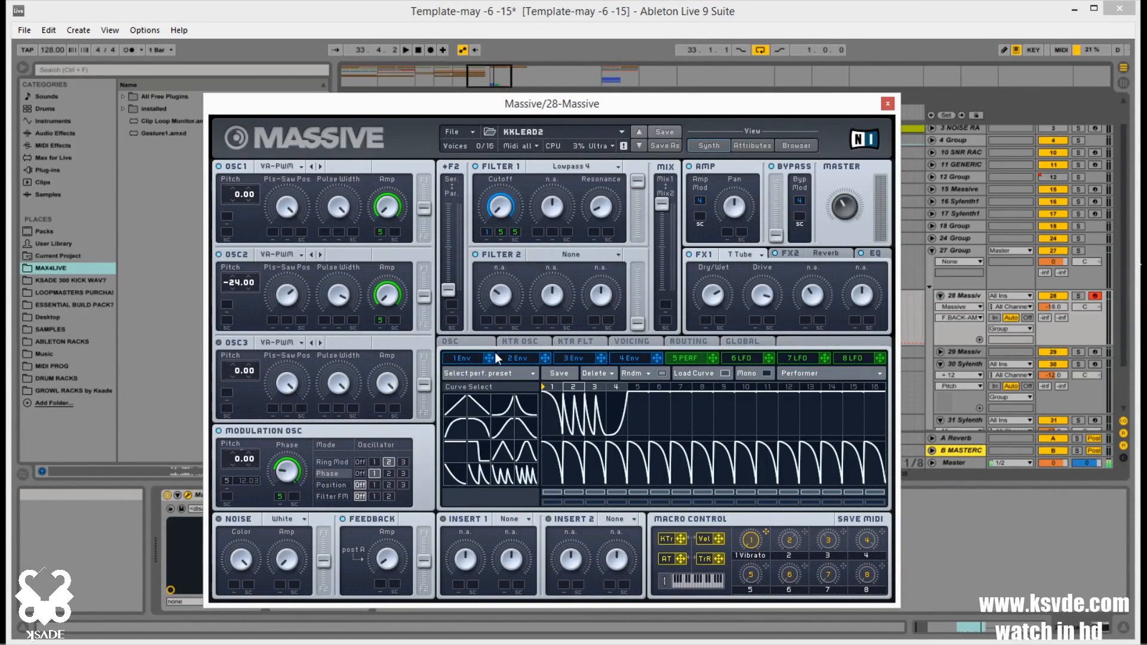
{"action": "left_click", "coordinate": [451, 343]}
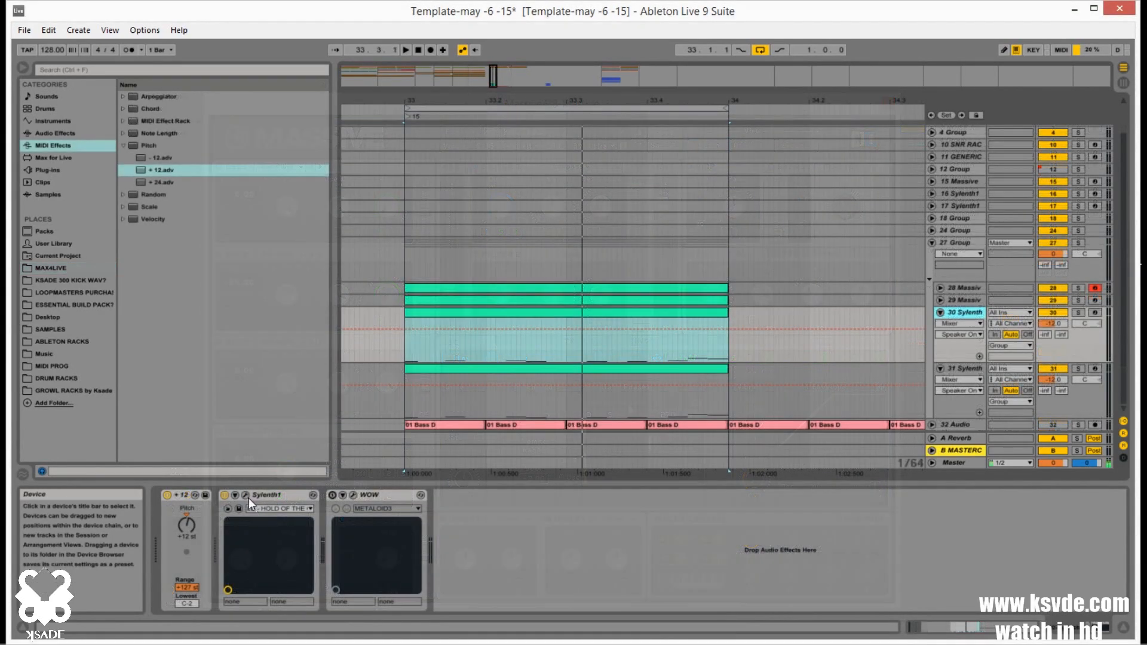
Browse the preset banks of track 30's Sylenth1 and load preset 278: LD - BRIGHT LAYER OF SUNSHINE
{"action": "left_click", "coordinate": [246, 494]}
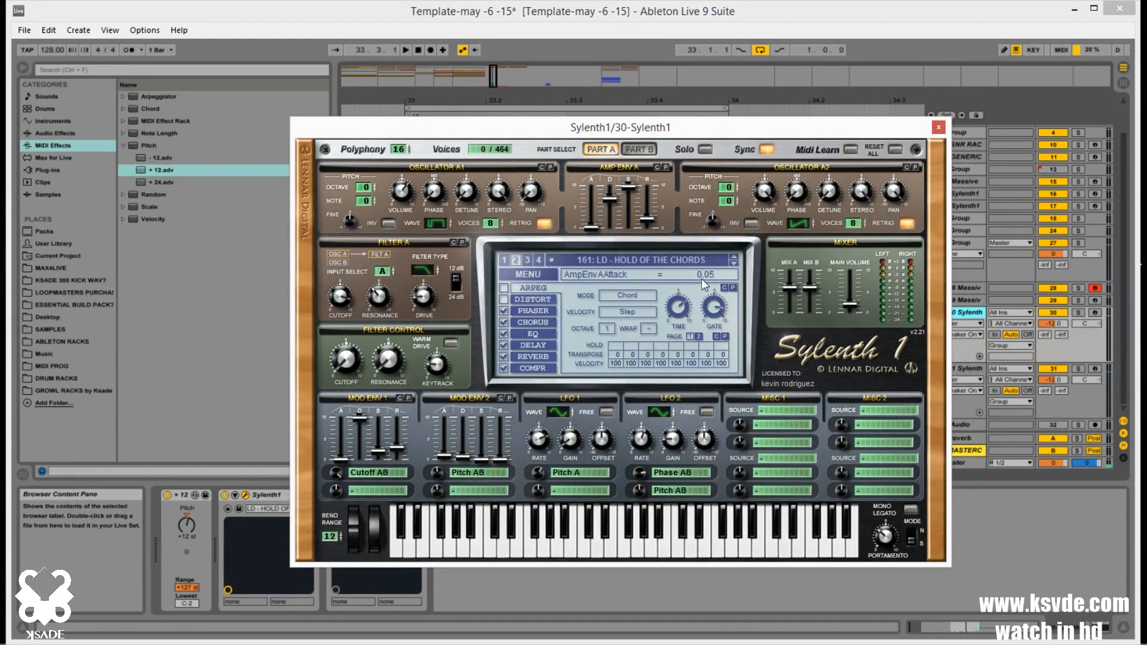
{"action": "left_click", "coordinate": [504, 258]}
{"action": "left_click", "coordinate": [587, 265]}
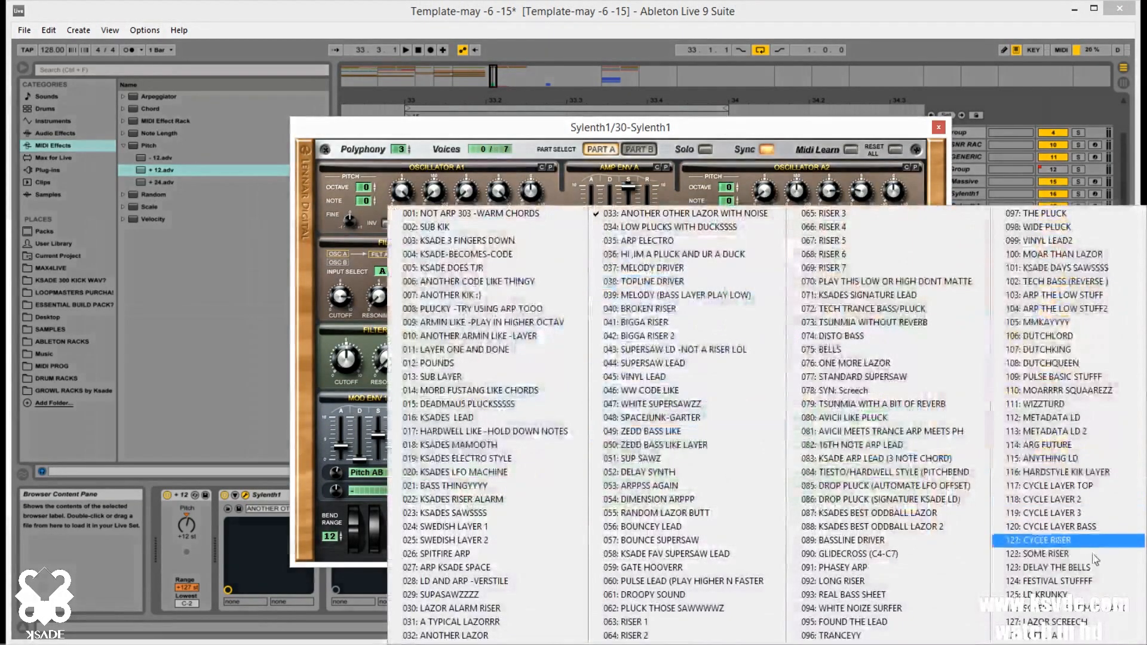
{"action": "left_click", "coordinate": [694, 169]}
{"action": "left_click", "coordinate": [529, 261]}
{"action": "left_click", "coordinate": [568, 263]}
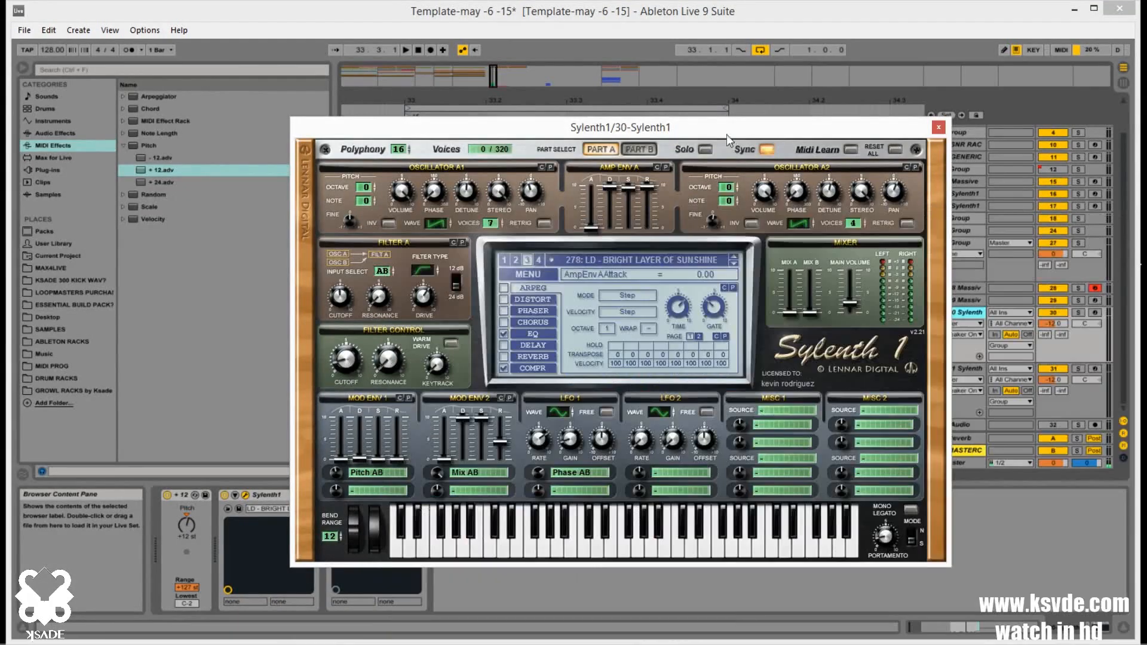
{"action": "left_click_drag", "start_coordinate": [726, 134], "coordinate": [683, 128]}
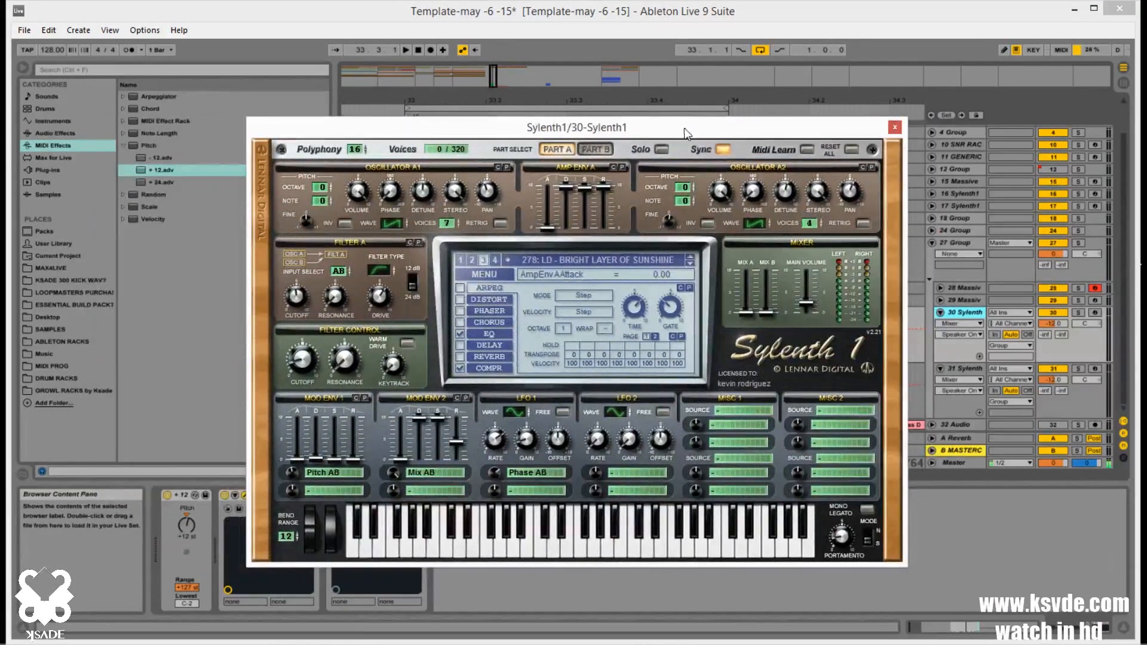
Audition track 30 in solo, load Sylenth1 preset 124: FESTIVAL STUFFFF and set its main volume to about 4.02
{"action": "left_click", "coordinate": [1079, 313]}
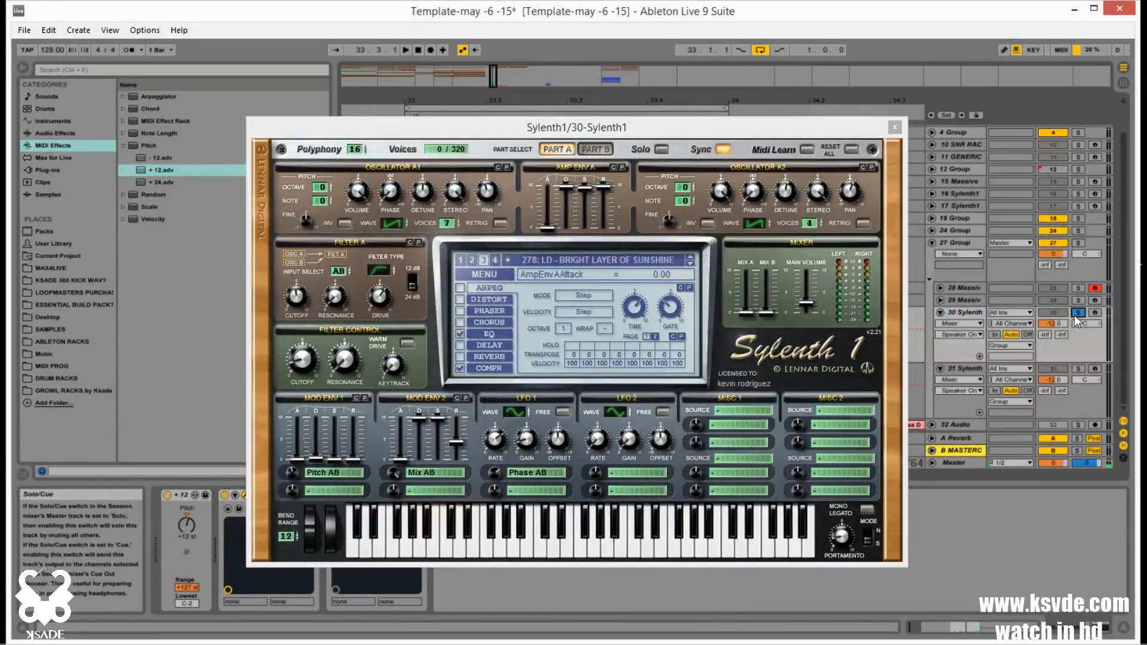
{"action": "key", "text": "space"}
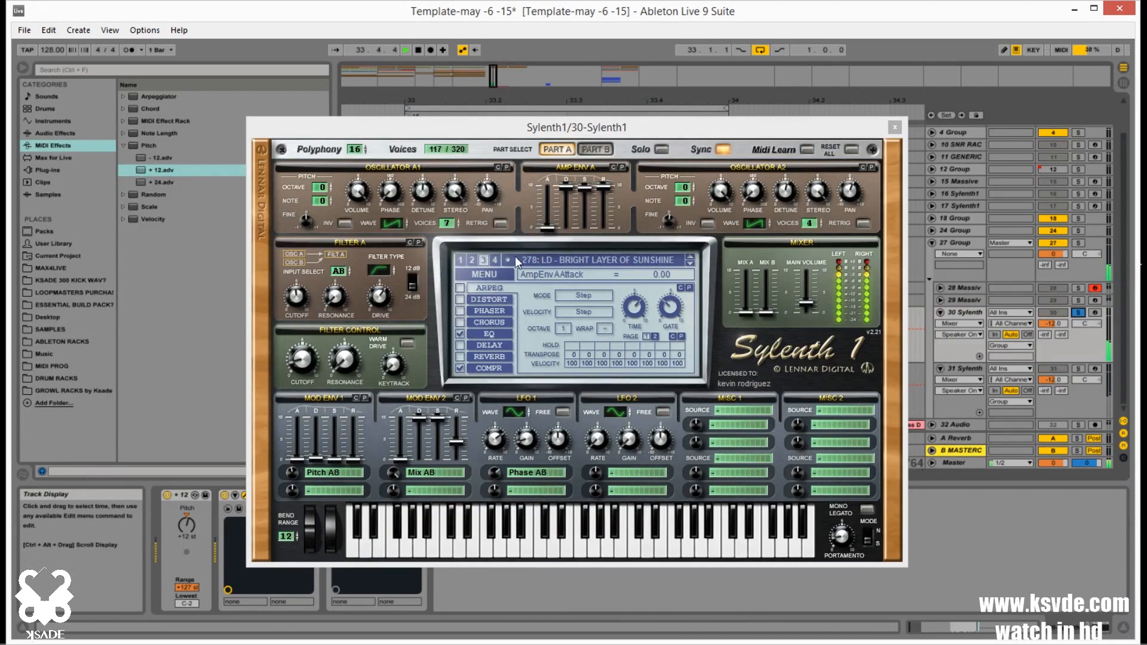
{"action": "left_click", "coordinate": [460, 260]}
{"action": "left_click", "coordinate": [598, 260]}
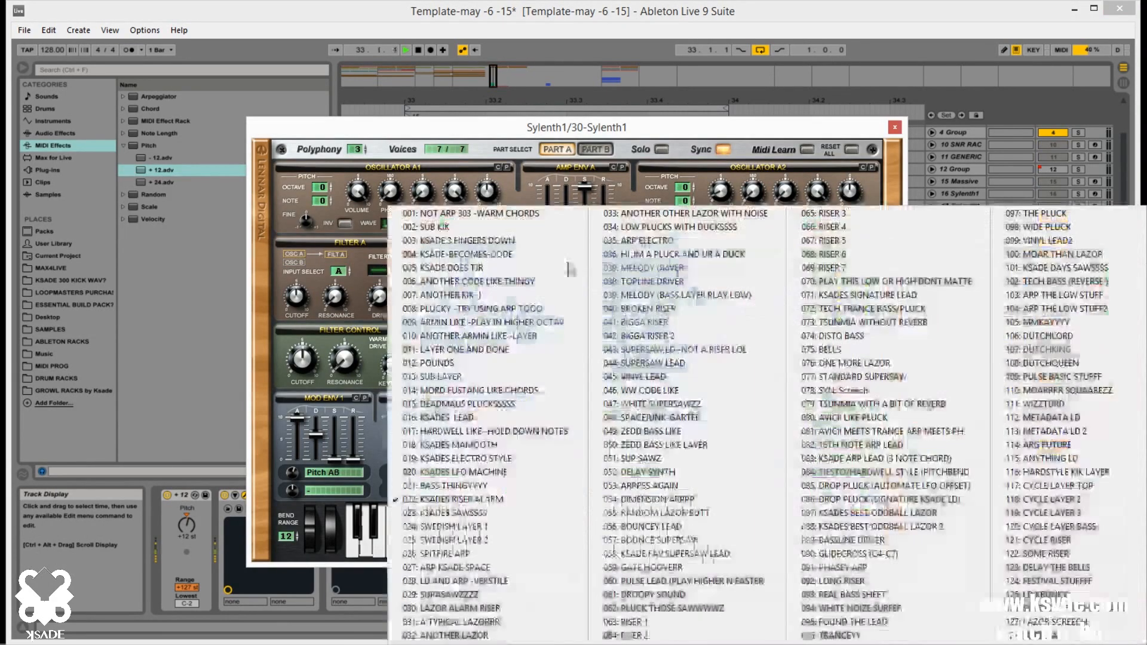
{"action": "left_click", "coordinate": [1089, 578]}
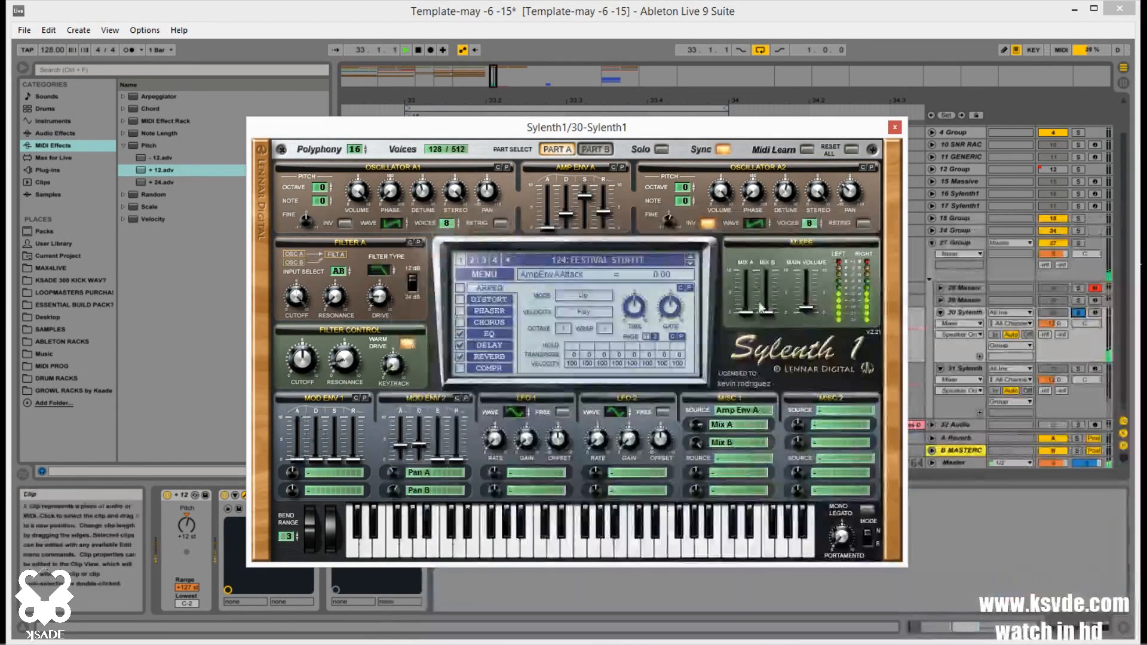
{"action": "left_click_drag", "start_coordinate": [806, 309], "coordinate": [807, 298]}
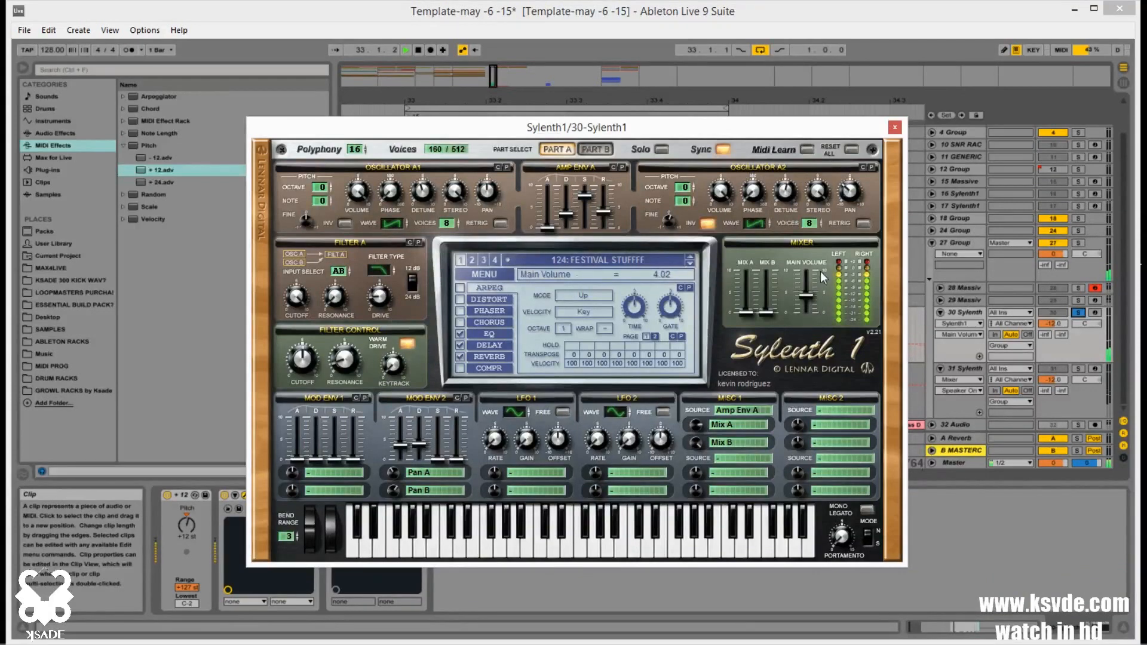
{"action": "left_click", "coordinate": [895, 129]}
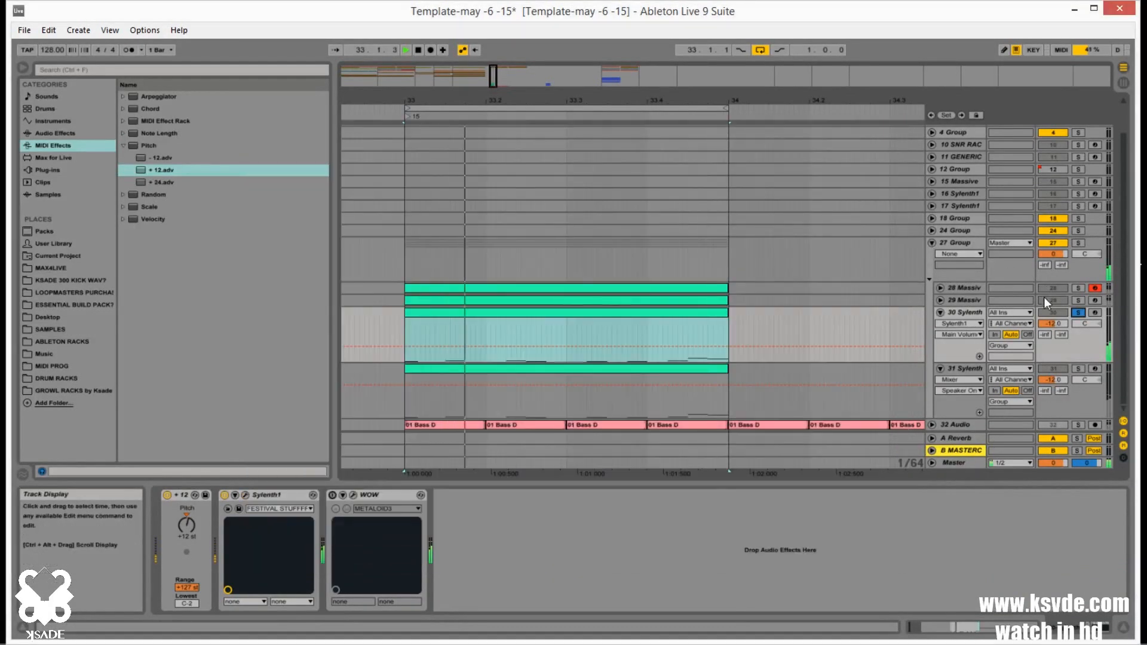
Deactivate the +12 Pitch device on track 31 and switch off the reverb in its Sylenth1 SYN: Screech preset
{"action": "left_click", "coordinate": [1079, 369]}
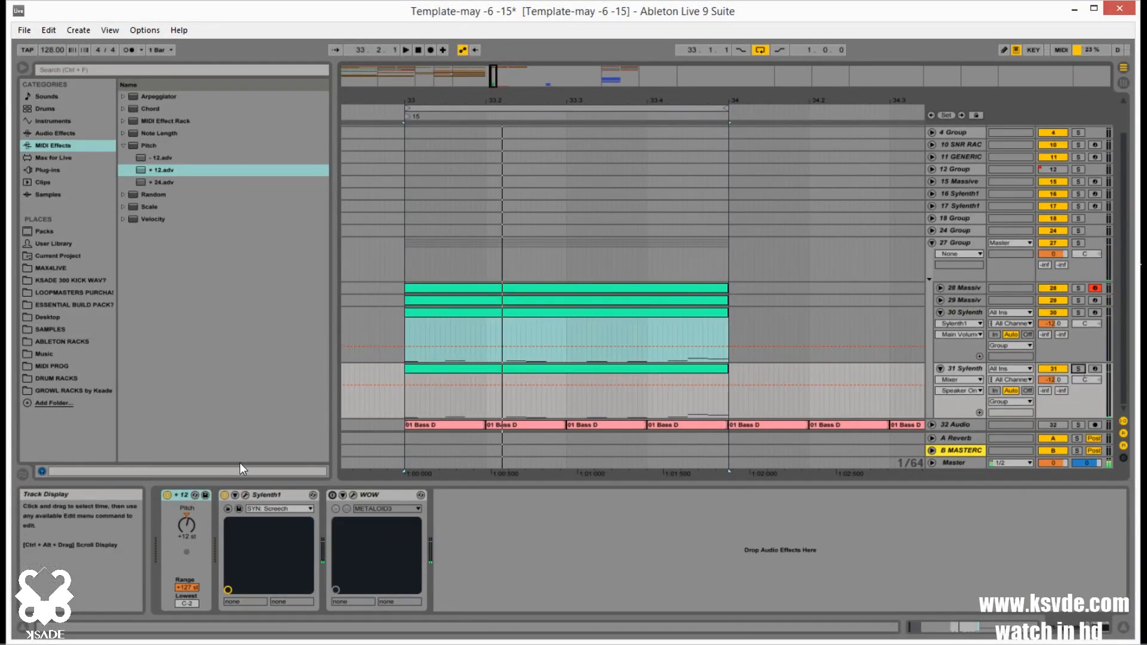
{"action": "left_click", "coordinate": [167, 495]}
{"action": "left_click", "coordinate": [859, 403]}
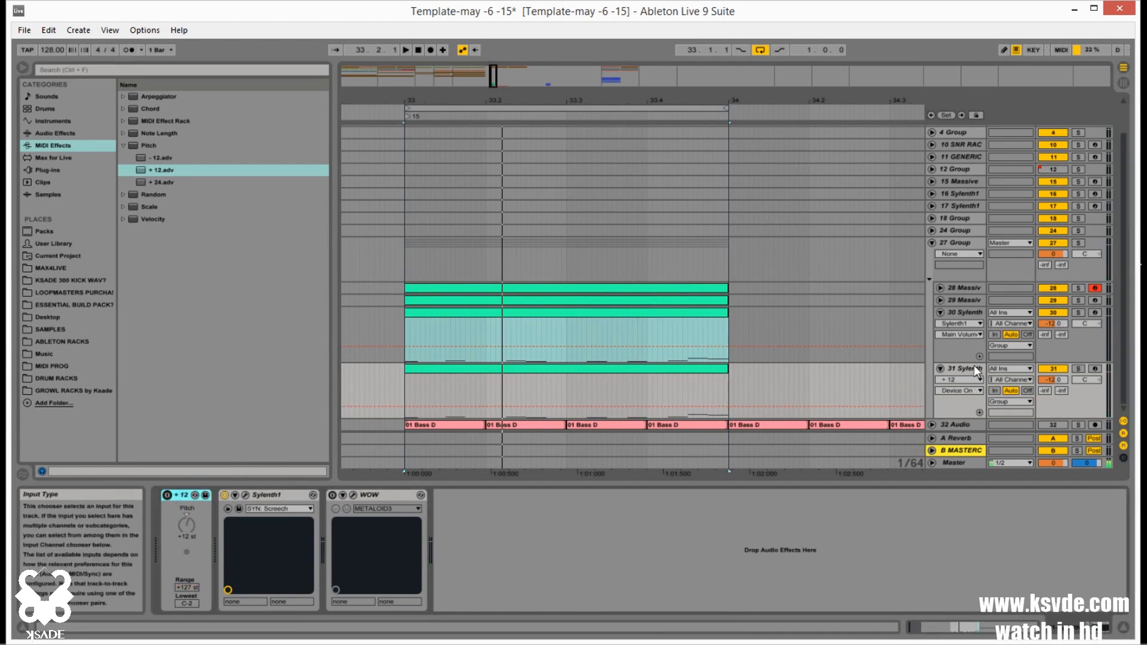
{"action": "left_click", "coordinate": [245, 495]}
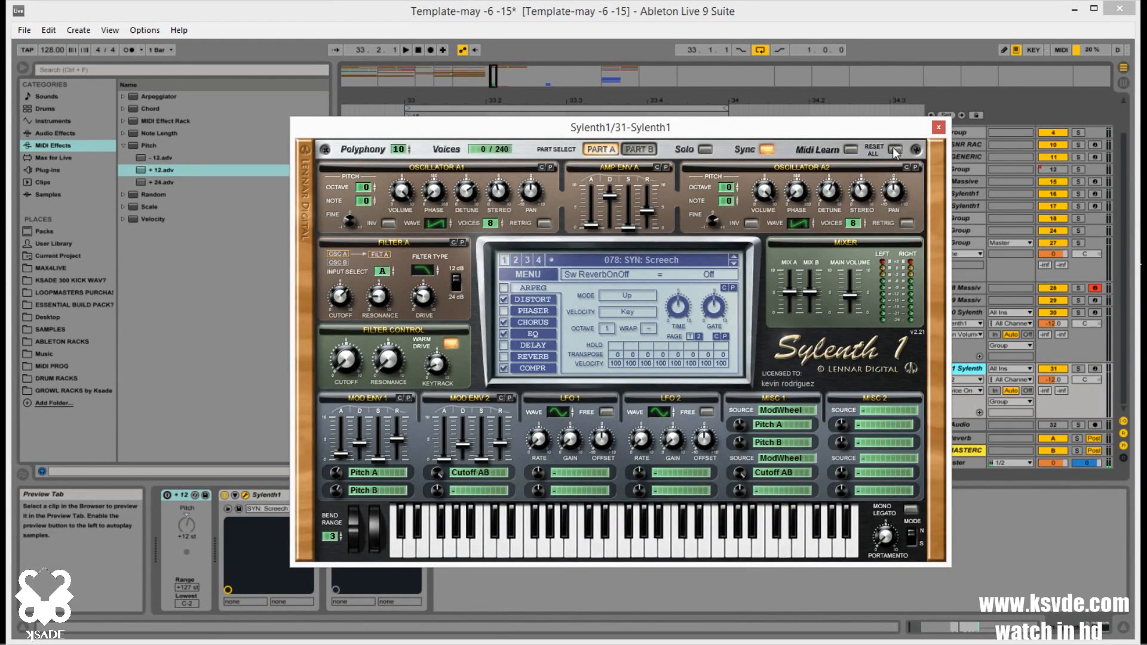
{"action": "left_click", "coordinate": [937, 127]}
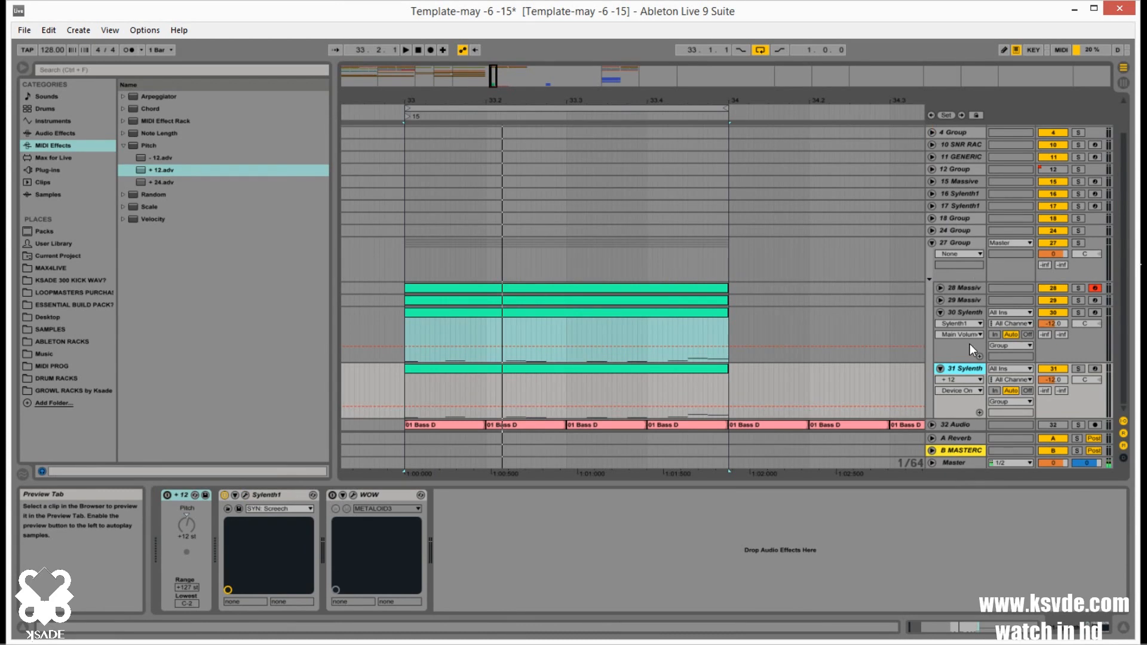
Switch off the reverb in the FESTIVAL STUFFFF preset of track 30's Sylenth1
{"action": "left_click", "coordinate": [968, 311]}
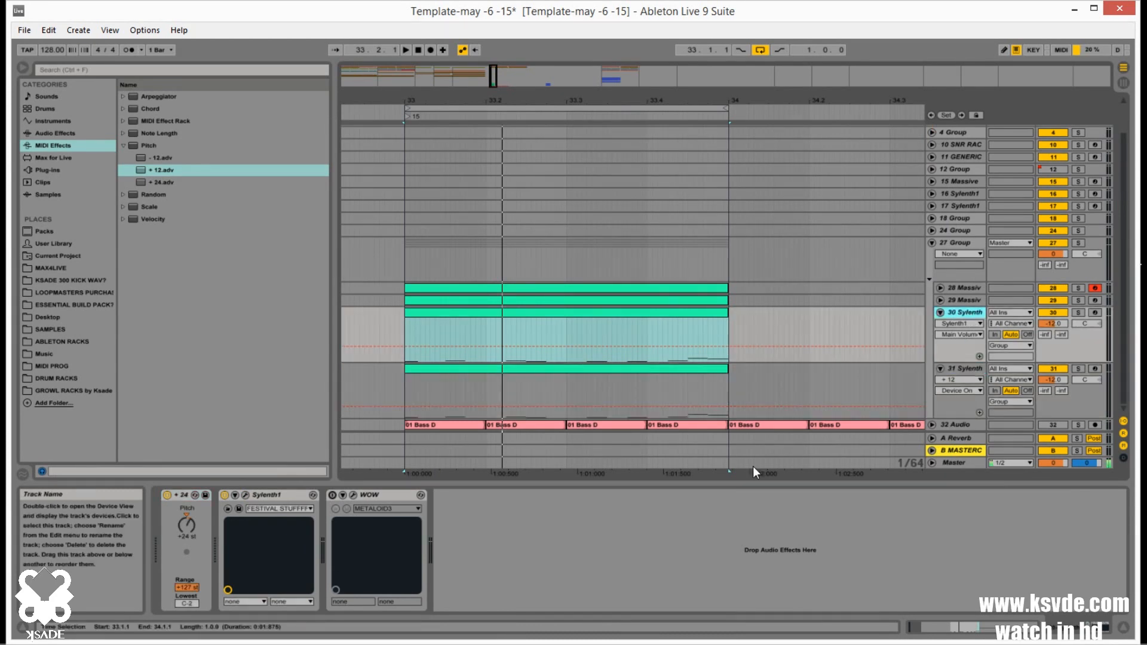
{"action": "left_click", "coordinate": [244, 495]}
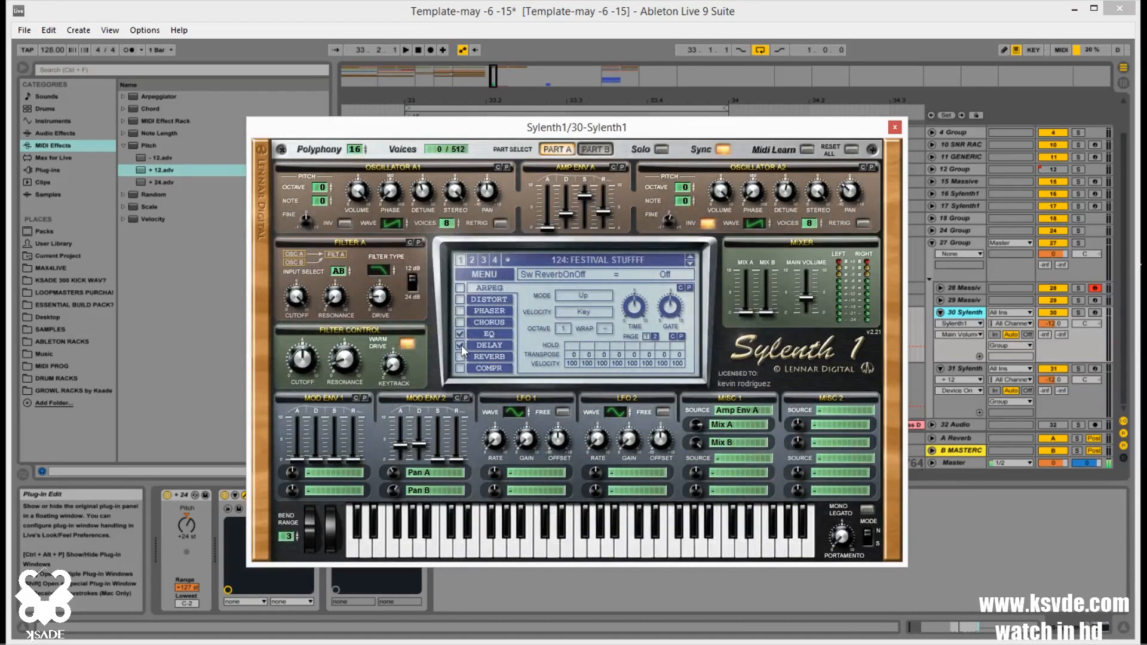
{"action": "left_click", "coordinate": [895, 126]}
Open track 29's Massive and examine its Performer curve and the Dim Exp effect in FX2
{"action": "left_click", "coordinate": [965, 300]}
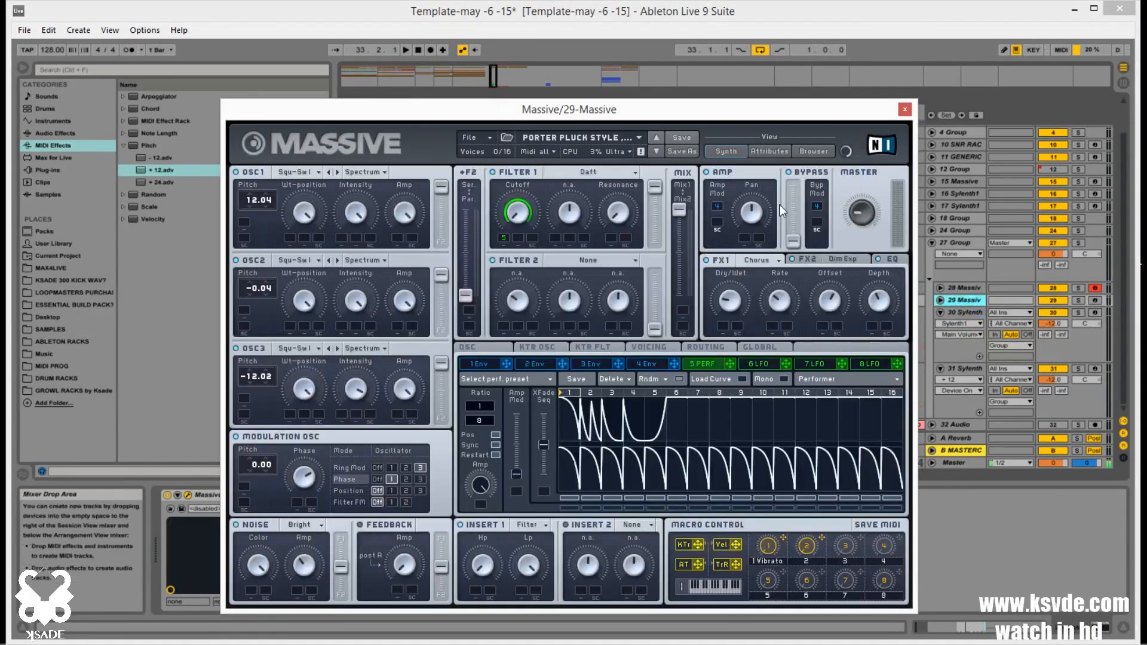
{"action": "left_click", "coordinate": [825, 260]}
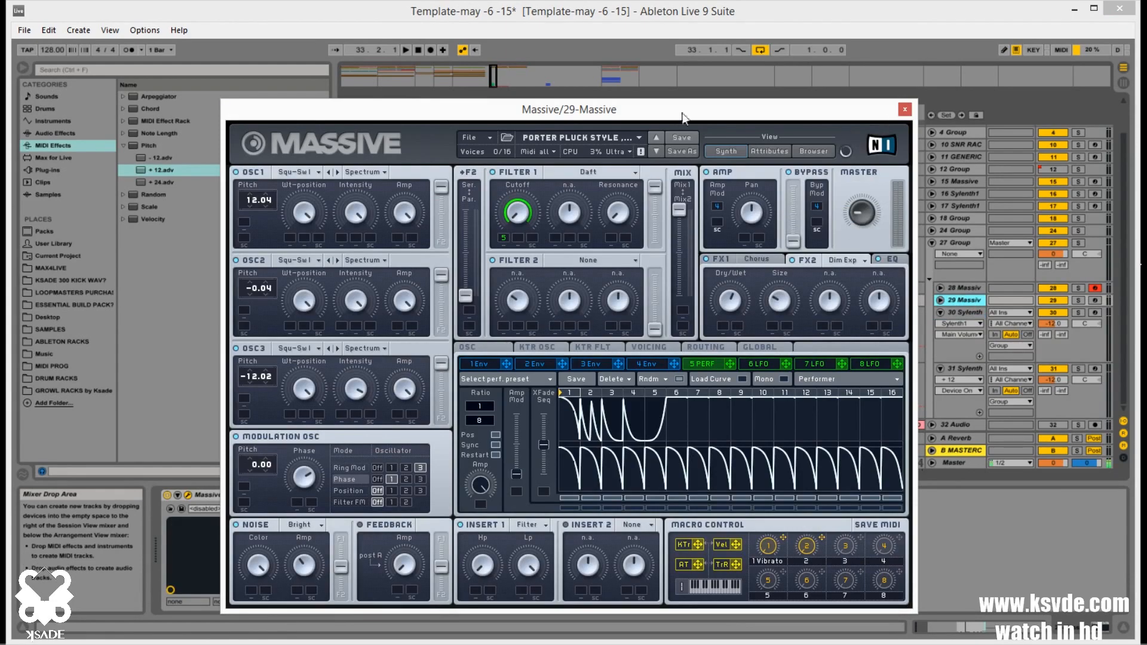
{"action": "left_click_drag", "start_coordinate": [683, 115], "coordinate": [647, 90]}
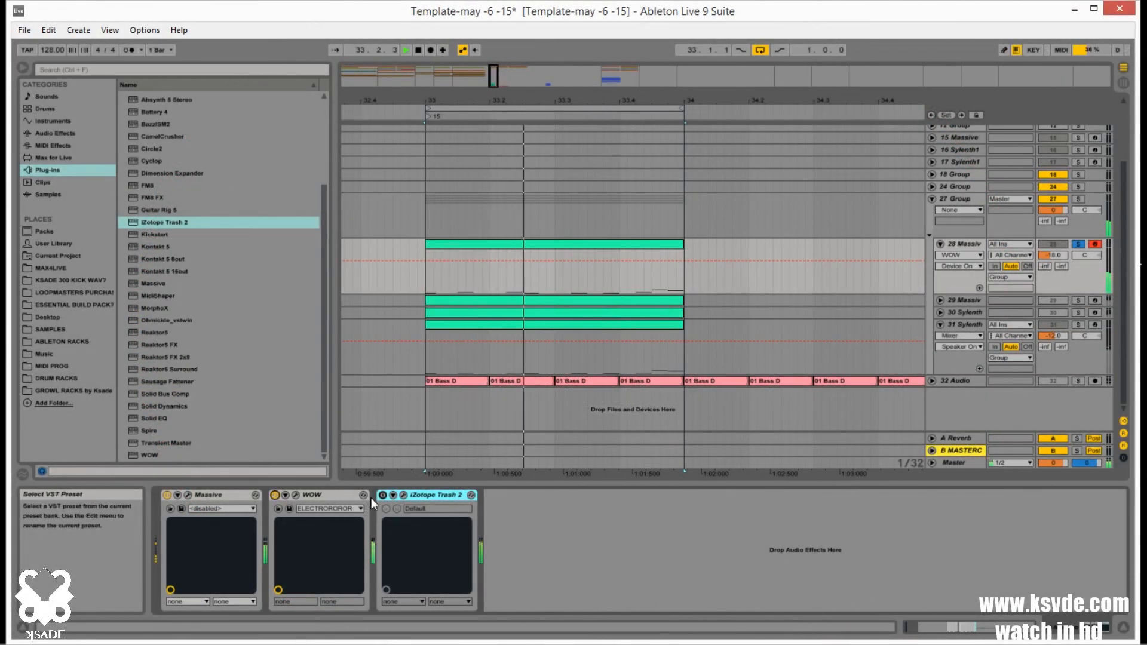
Set up track 28's iZotope Trash 2 with the Tail - Swat convolution at width 2.0 and mix 29.9, and enable its Trash module
{"action": "left_click", "coordinate": [403, 495]}
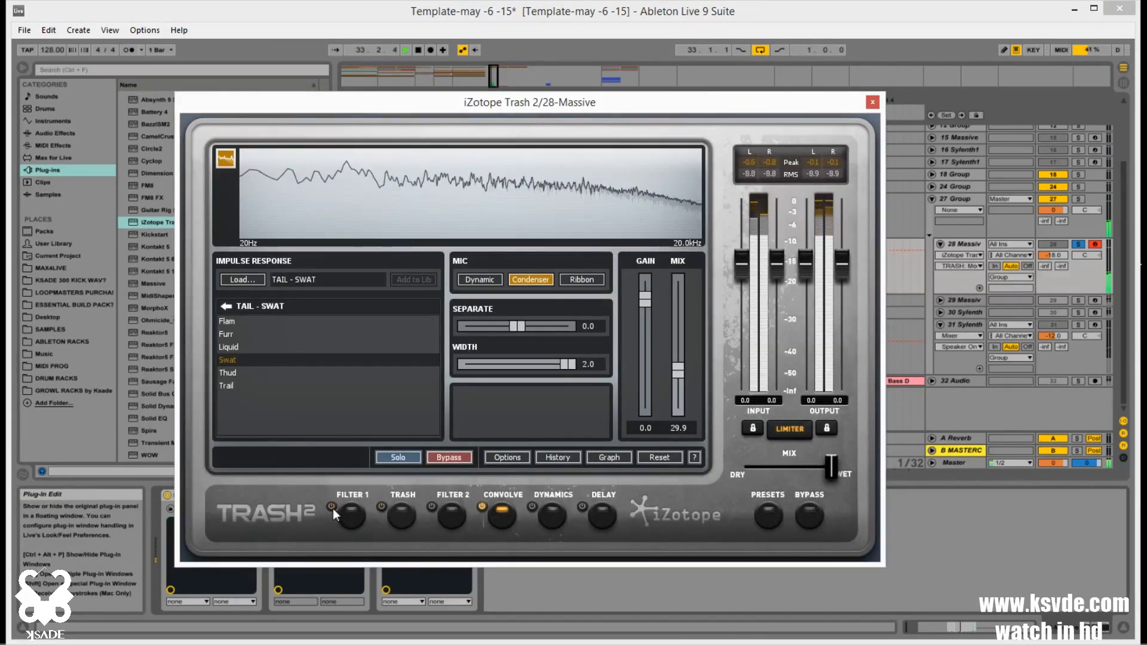
{"action": "left_click", "coordinate": [382, 506]}
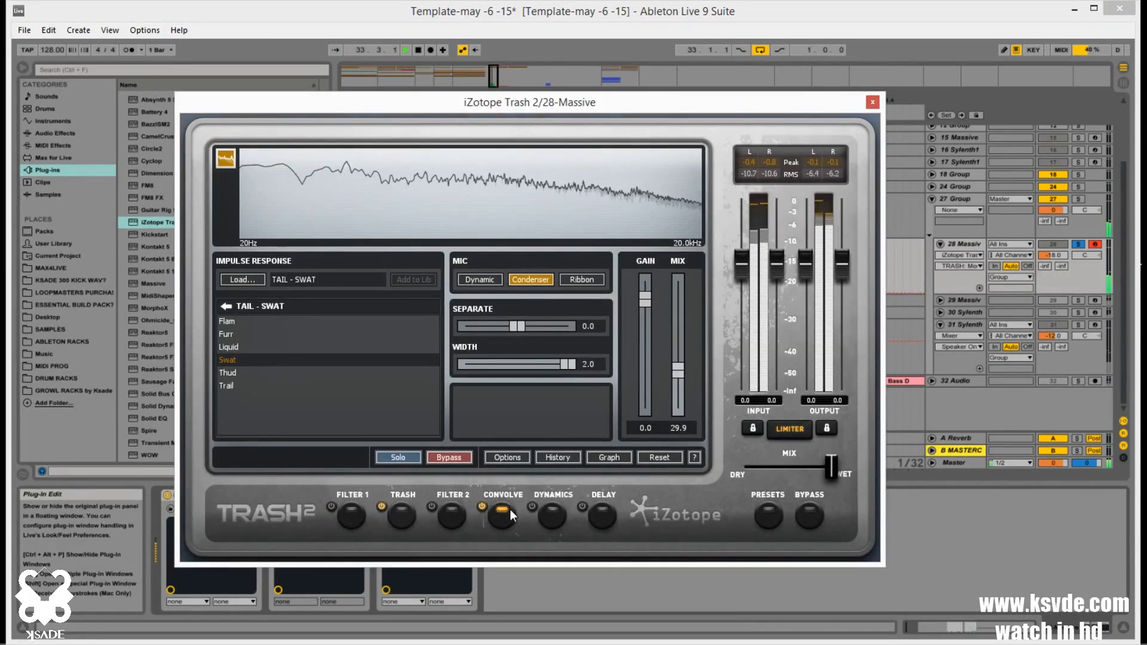
{"action": "mouse_move", "coordinate": [830, 465]}
{"action": "left_mouse_down"}
{"action": "mouse_move", "coordinate": [764, 468]}
{"action": "mouse_move", "coordinate": [830, 464]}
{"action": "left_mouse_up"}
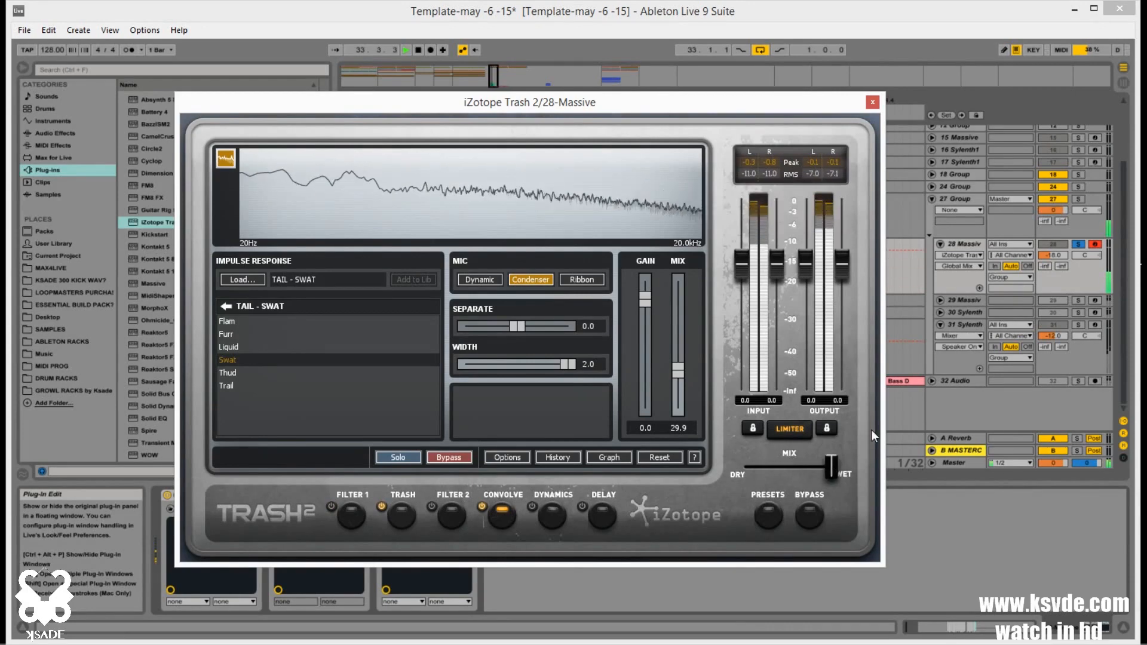
{"action": "left_click", "coordinate": [1082, 231]}
{"action": "left_click", "coordinate": [966, 245]}
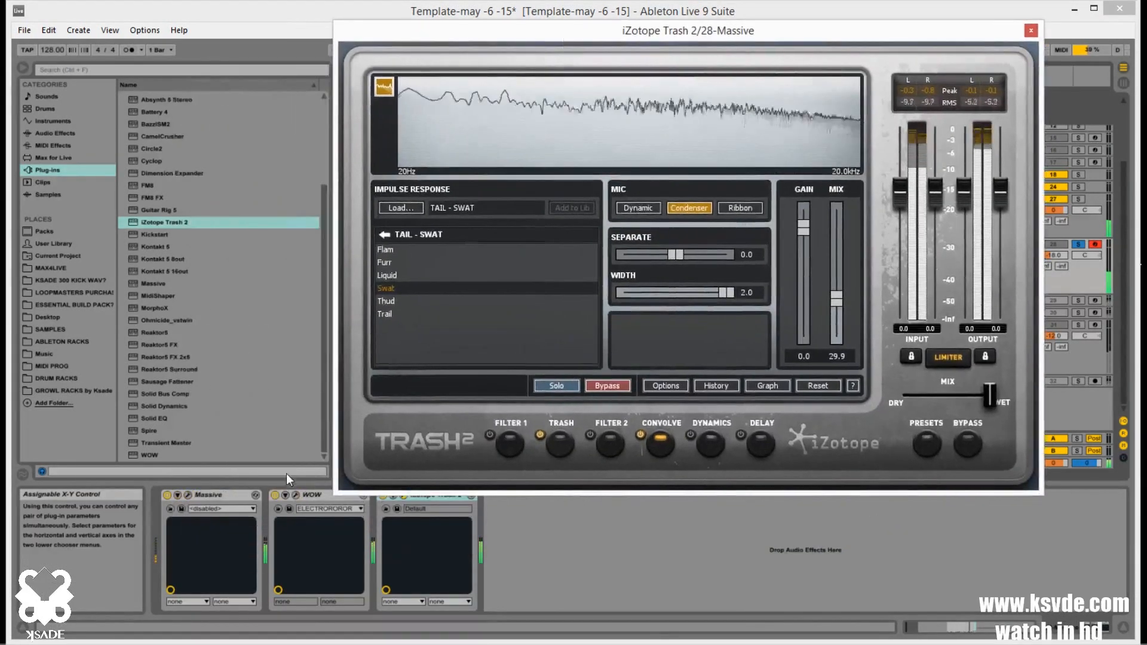
Compare track 28 with WOW bypassed and active, set Trash 2's overall mix about halfway between dry and wet, and audition the track
{"action": "left_click", "coordinate": [275, 495]}
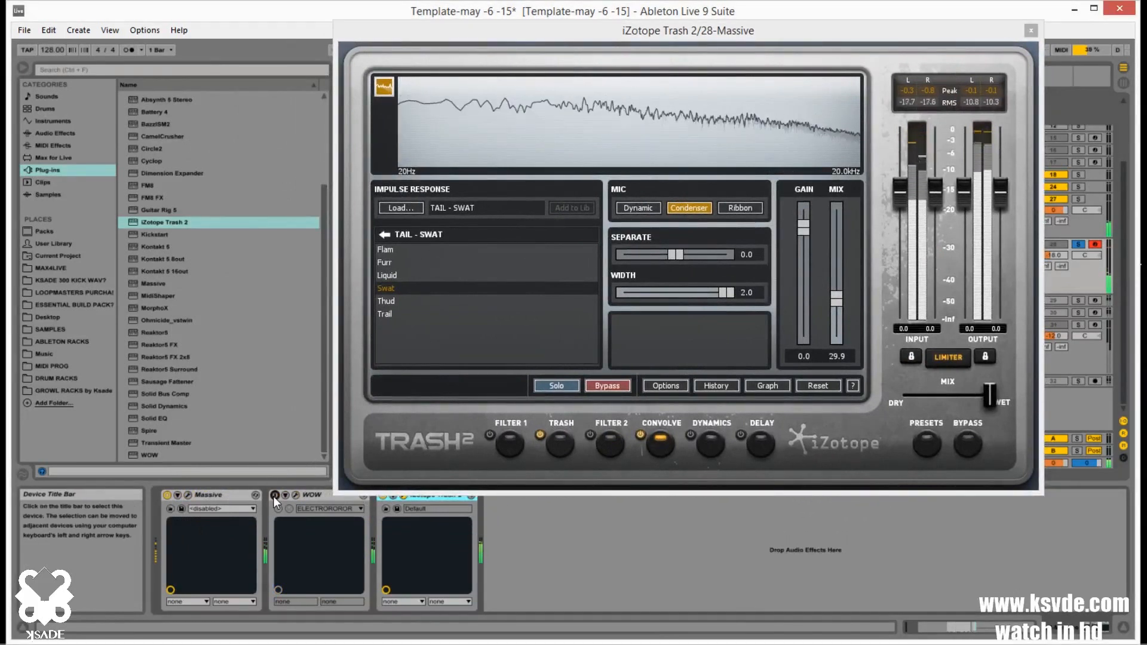
{"action": "left_click", "coordinate": [275, 495]}
{"action": "left_click_drag", "start_coordinate": [986, 403], "coordinate": [943, 398]}
{"action": "left_click", "coordinate": [1080, 245]}
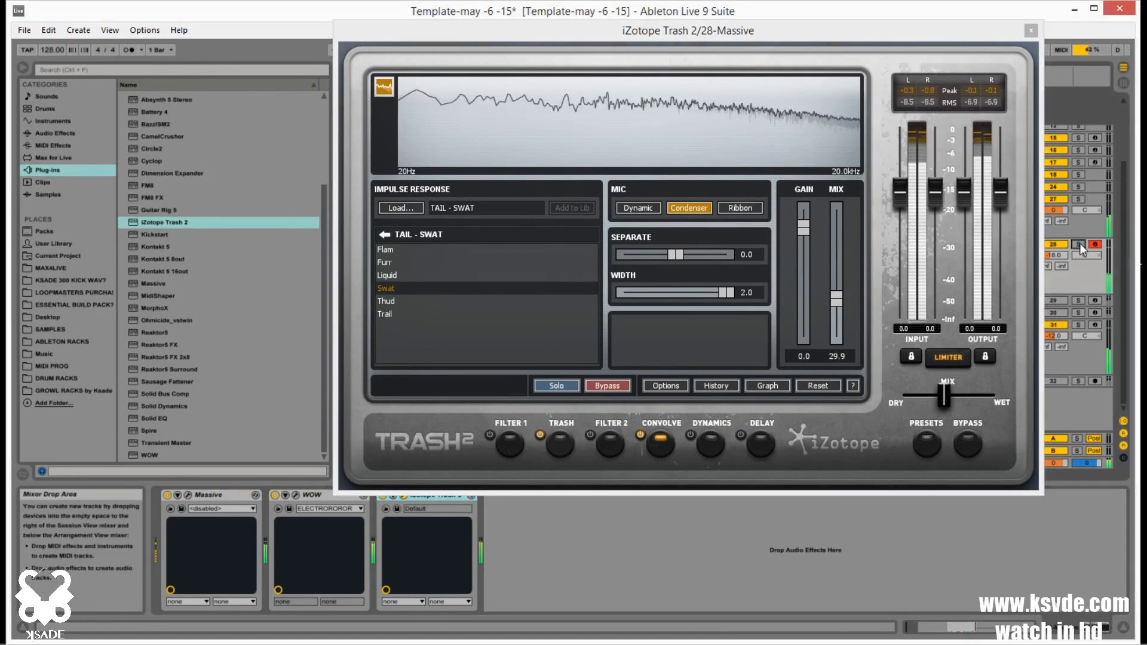
{"action": "left_click_drag", "start_coordinate": [955, 36], "coordinate": [758, 83]}
{"action": "left_click", "coordinate": [834, 77]}
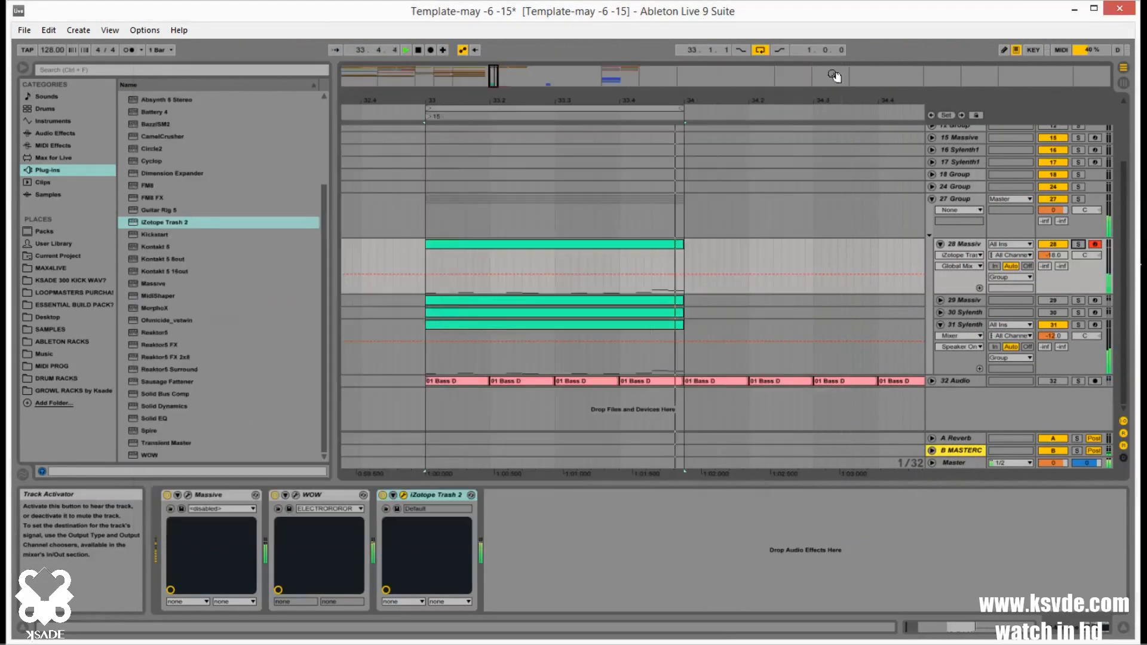
{"action": "left_click", "coordinate": [1079, 245]}
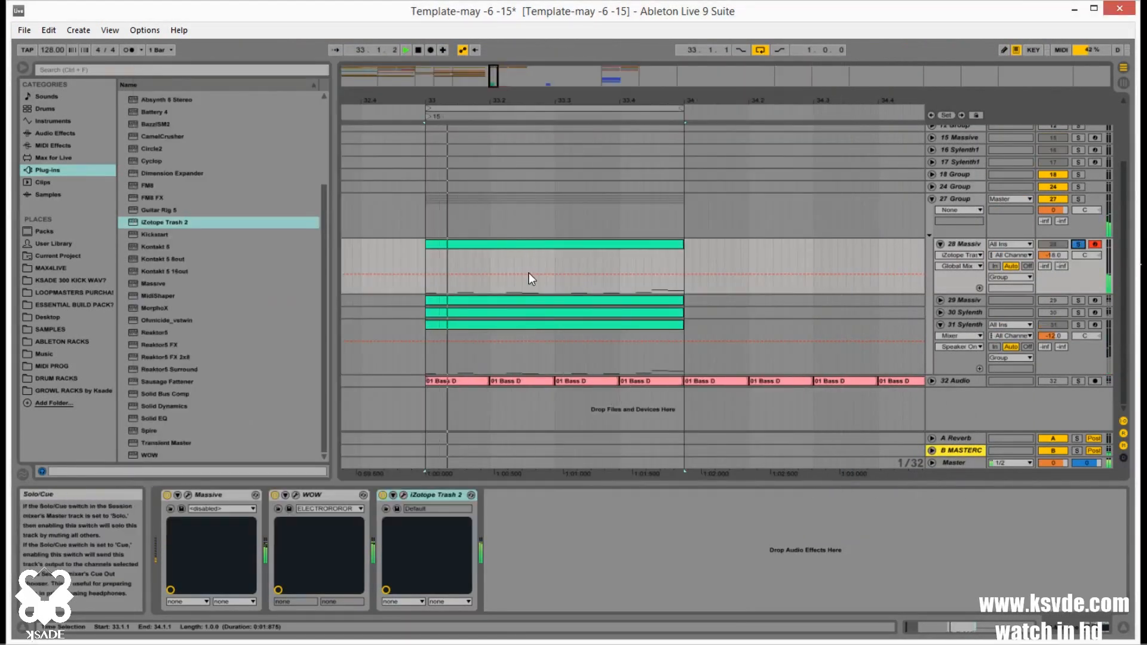
Audition the D0–G0 notes of track 28's clip one octave higher, move them back down an octave, and unsolo the track
{"action": "double_click", "coordinate": [535, 245]}
{"action": "left_click_drag", "start_coordinate": [521, 390], "coordinate": [1096, 560]}
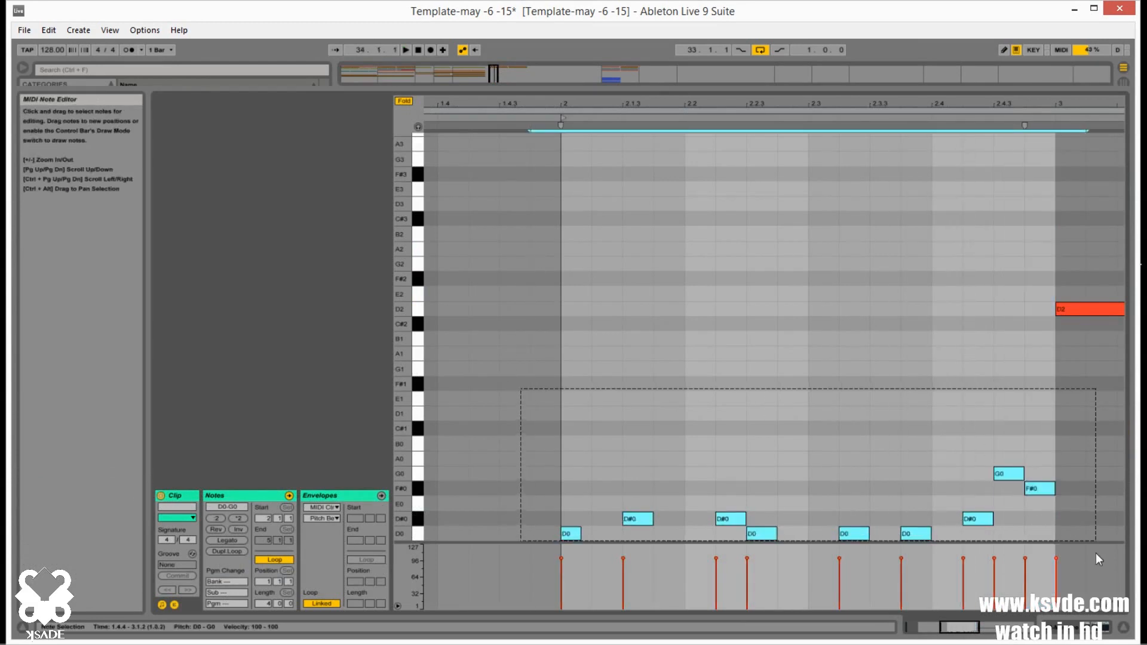
{"action": "key", "text": "shift+Up"}
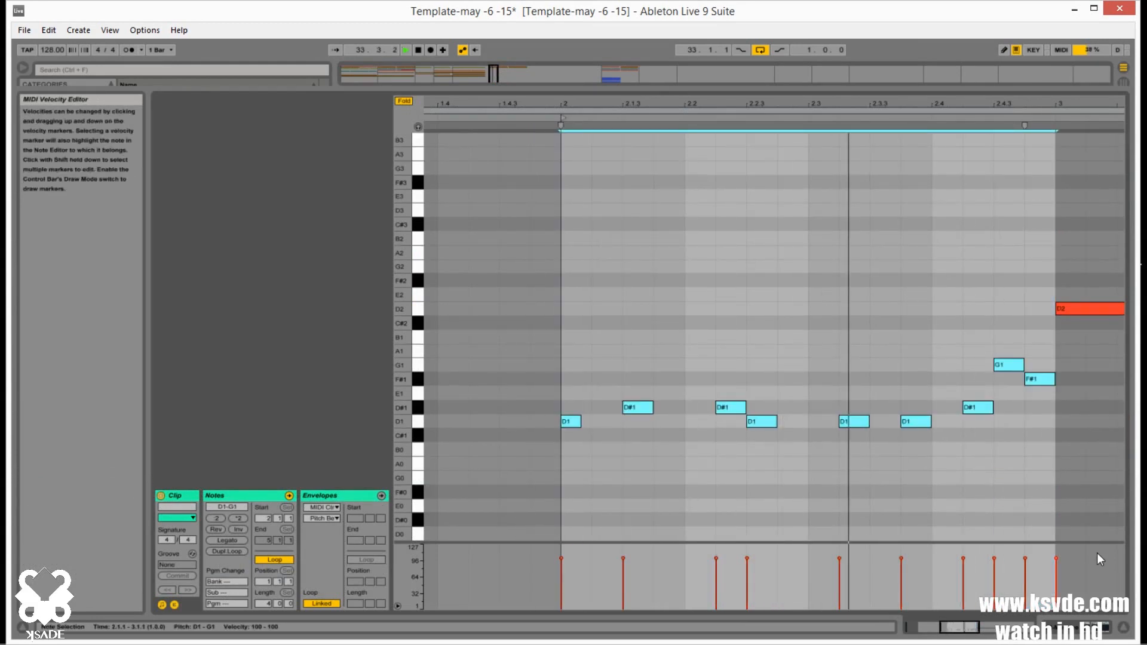
{"action": "key", "text": "shift+Down"}
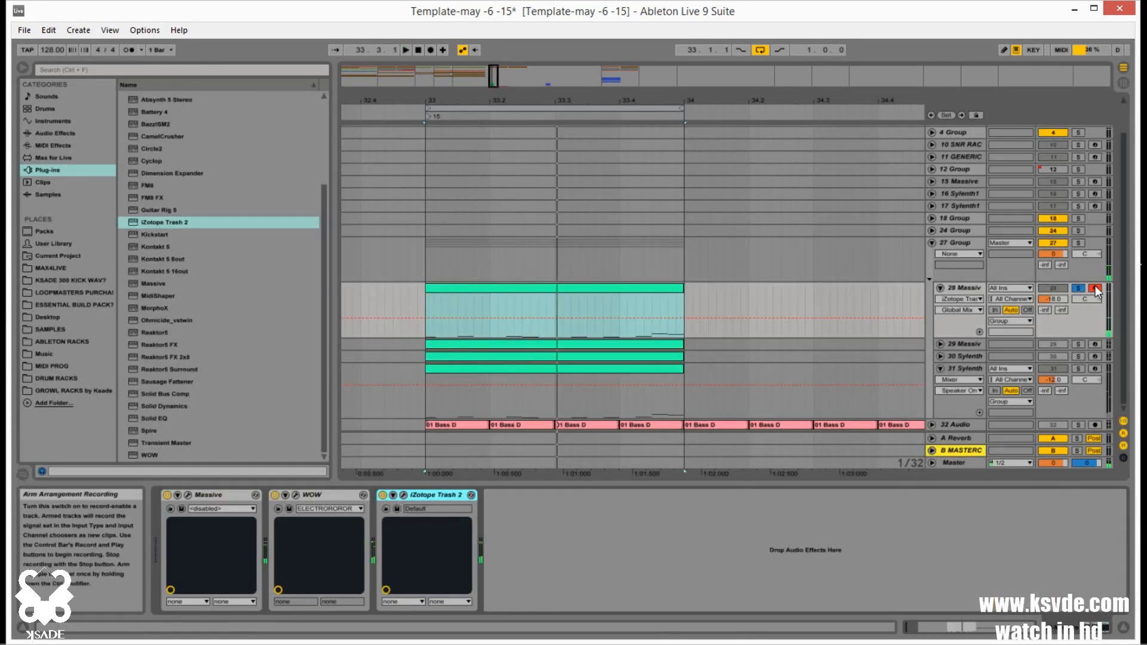
{"action": "left_click", "coordinate": [1079, 288]}
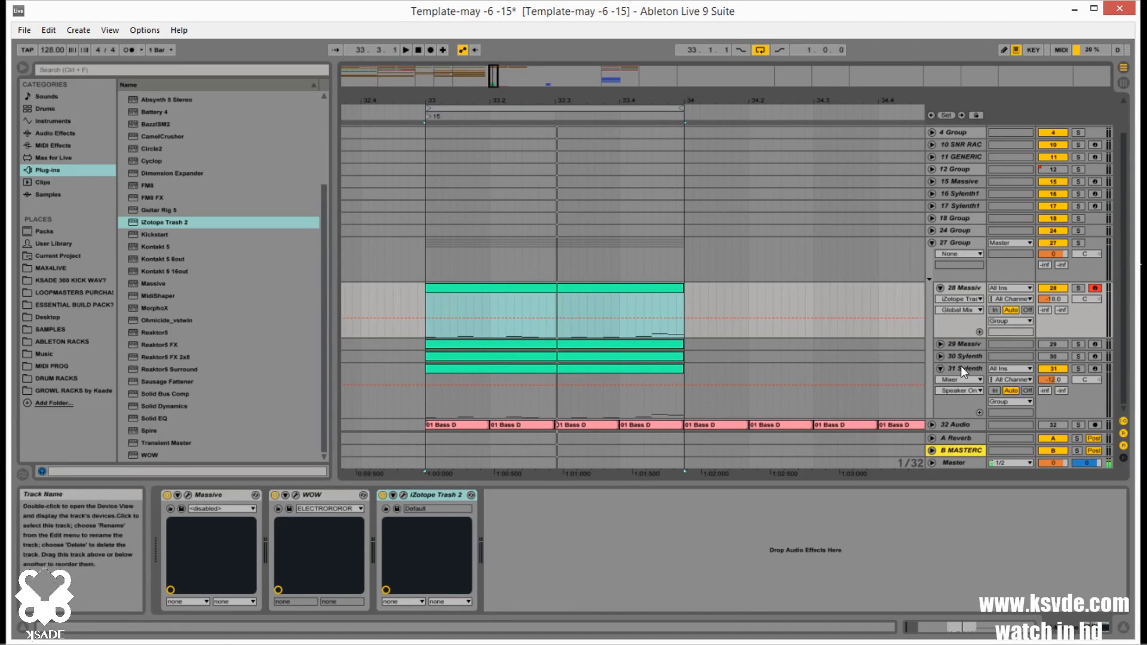
Load the MIDI Roll scales.adg rack from the ABLETON RACKS folder onto track 28, ahead of Massive
{"action": "left_click", "coordinate": [966, 289]}
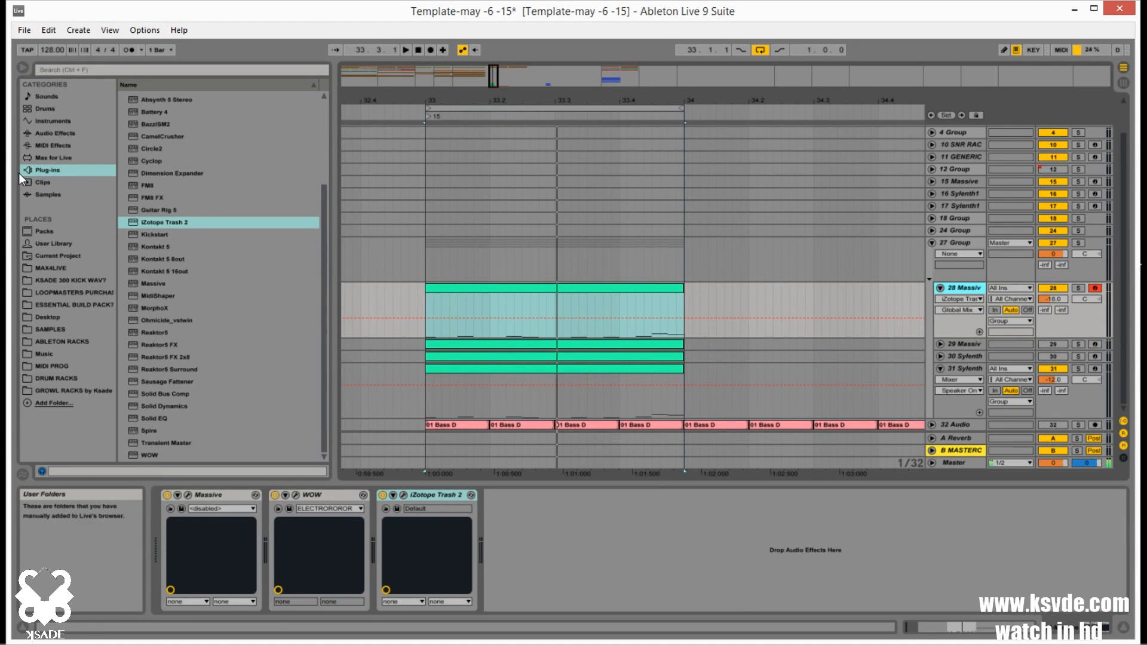
{"action": "left_click", "coordinate": [45, 145]}
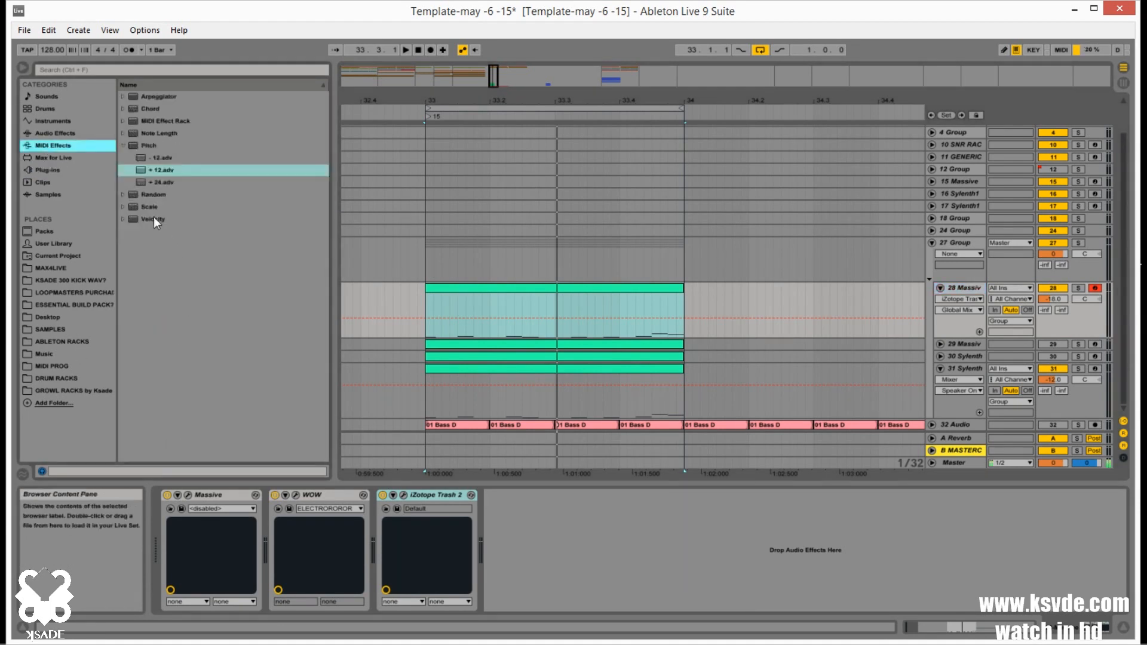
{"action": "left_click", "coordinate": [64, 340]}
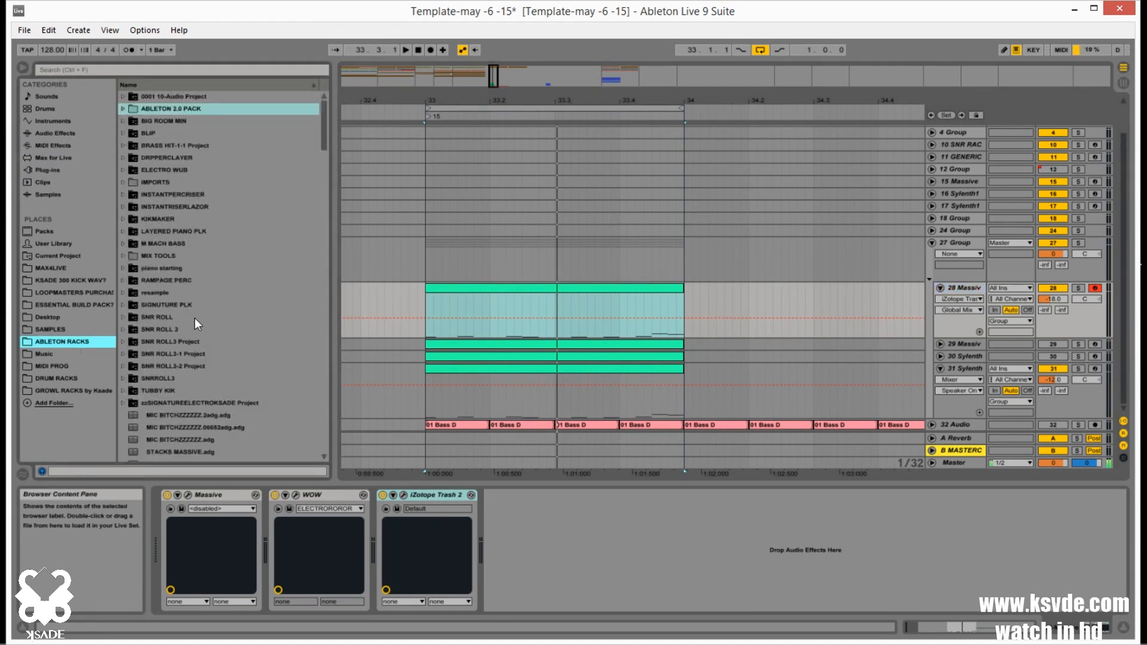
{"action": "scroll", "coordinate": [201, 327], "scroll_direction": "down", "scroll_amount": 8}
{"action": "scroll", "coordinate": [212, 335], "scroll_direction": "up", "scroll_amount": 8}
{"action": "left_click", "coordinate": [120, 109]}
{"action": "scroll", "coordinate": [253, 257], "scroll_direction": "down", "scroll_amount": 3}
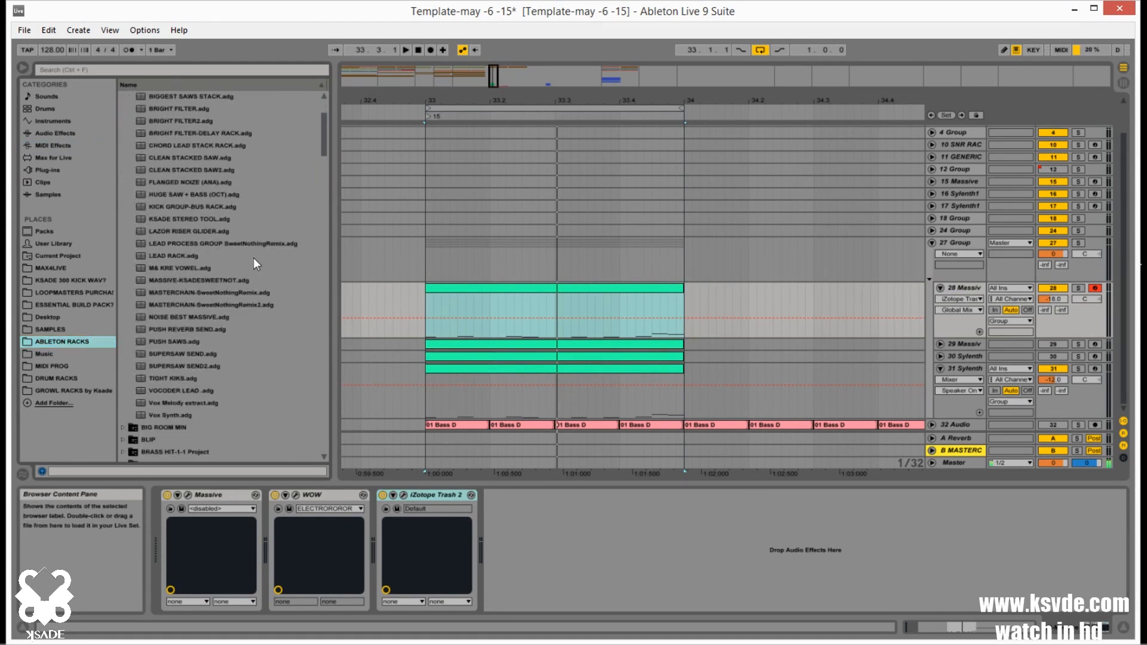
{"action": "scroll", "coordinate": [266, 316], "scroll_direction": "up", "scroll_amount": 4}
{"action": "scroll", "coordinate": [251, 299], "scroll_direction": "up", "scroll_amount": 2}
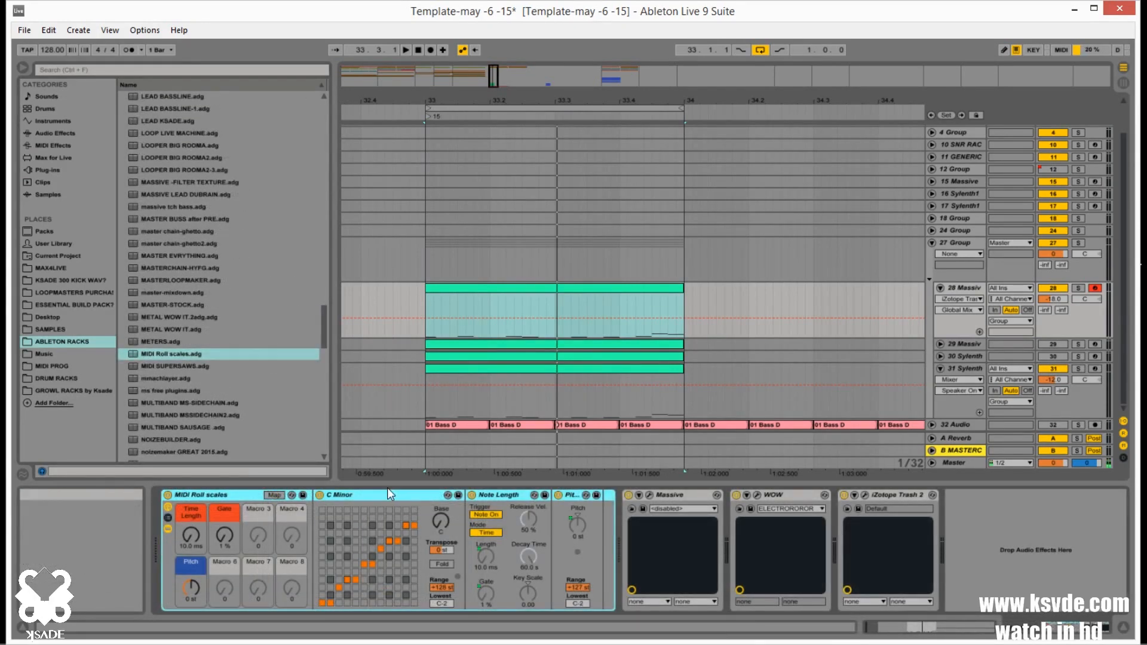
Delete the C Minor scale device from track 28's MIDI Roll scales rack and list the MIDI effects in the browser
{"action": "left_click", "coordinate": [368, 495]}
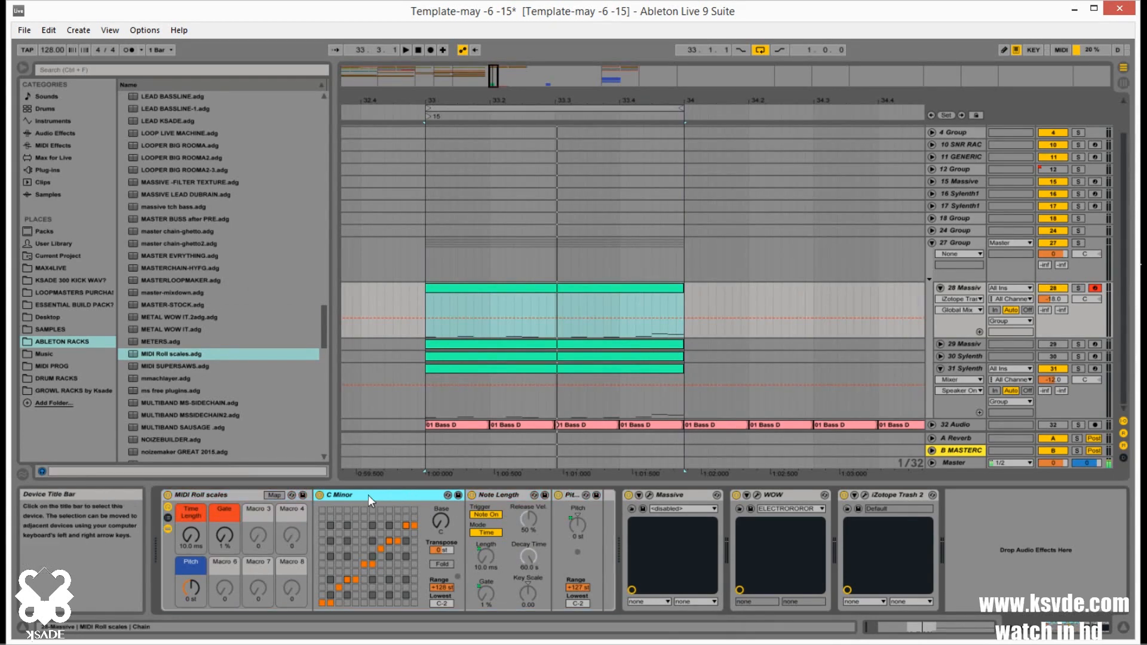
{"action": "key", "text": "Delete"}
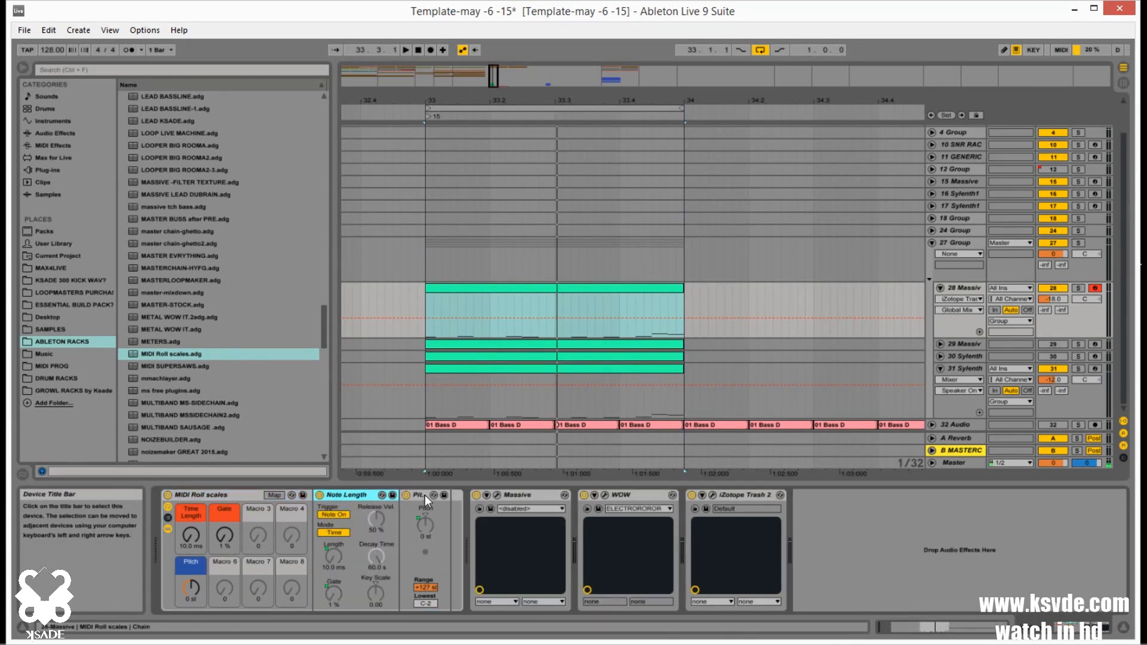
{"action": "left_click", "coordinate": [66, 146]}
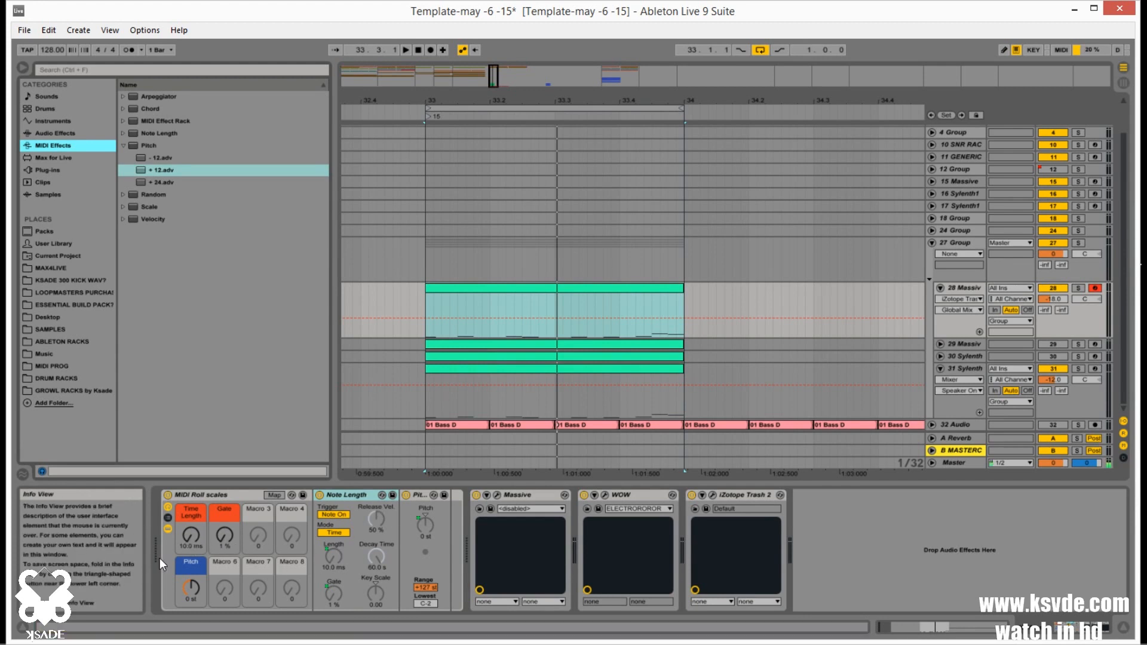
Set the rack's Gate macro to 106 % and Time Length to 118 ms, and play track 28 soloed
{"action": "left_click_drag", "start_coordinate": [201, 542], "coordinate": [220, 502]}
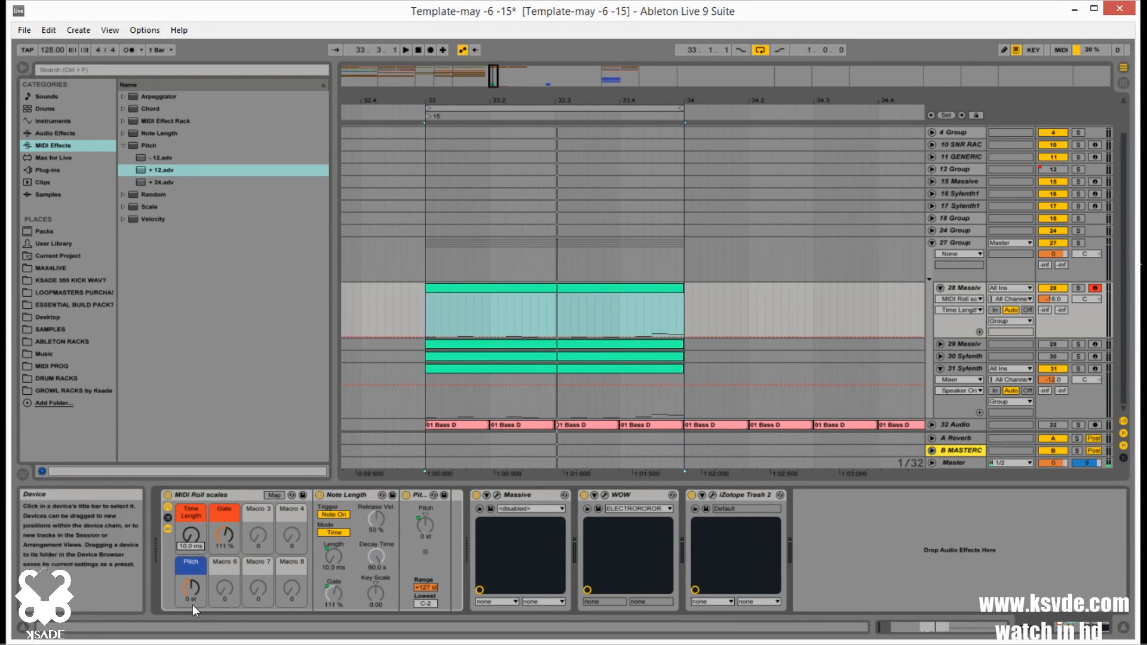
{"action": "mouse_move", "coordinate": [193, 535]}
{"action": "left_mouse_down"}
{"action": "mouse_move", "coordinate": [193, 512]}
{"action": "mouse_move", "coordinate": [224, 550]}
{"action": "mouse_move", "coordinate": [210, 543]}
{"action": "left_mouse_up"}
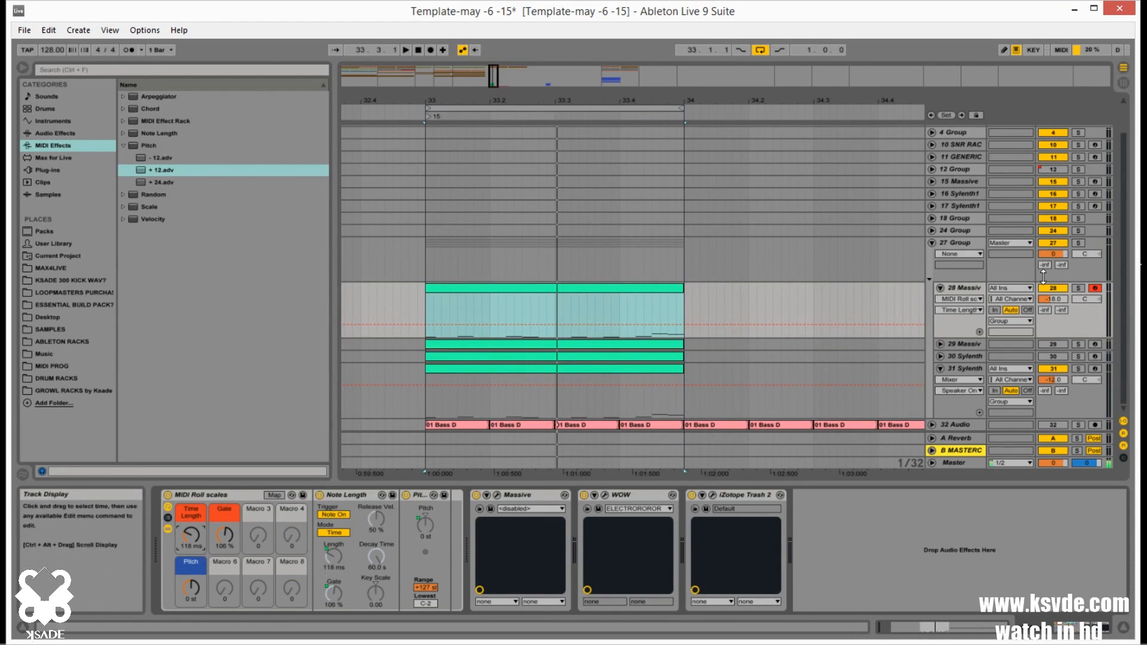
{"action": "left_click", "coordinate": [1078, 289]}
{"action": "key", "text": "space"}
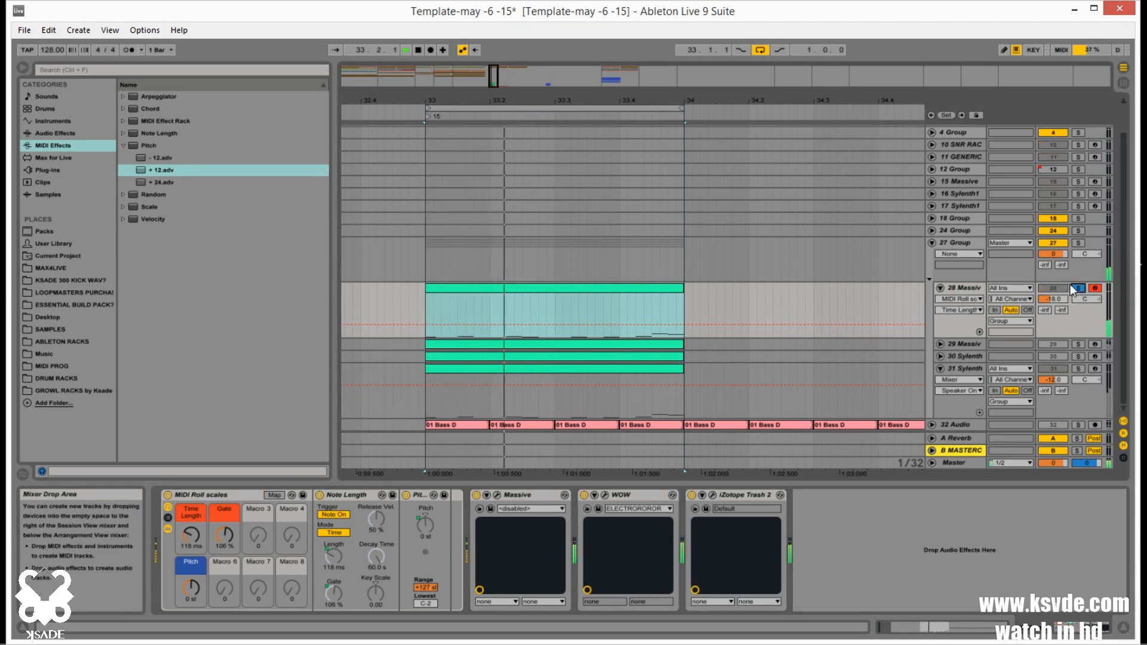
Set the rack's Time Length to 10.0 ms, sweep the Gate macro up and bring it down to 1 %
{"action": "left_click_drag", "start_coordinate": [192, 535], "coordinate": [192, 576]}
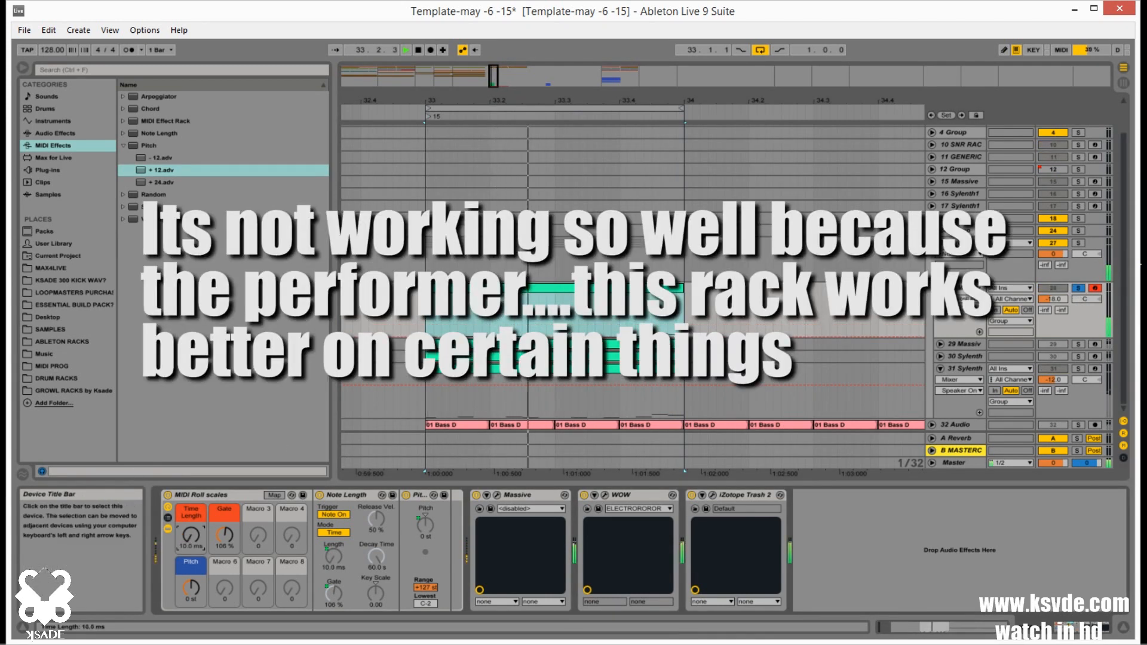
{"action": "left_click_drag", "start_coordinate": [213, 539], "coordinate": [229, 496]}
{"action": "left_click_drag", "start_coordinate": [223, 542], "coordinate": [225, 574]}
{"action": "left_click", "coordinate": [224, 537]}
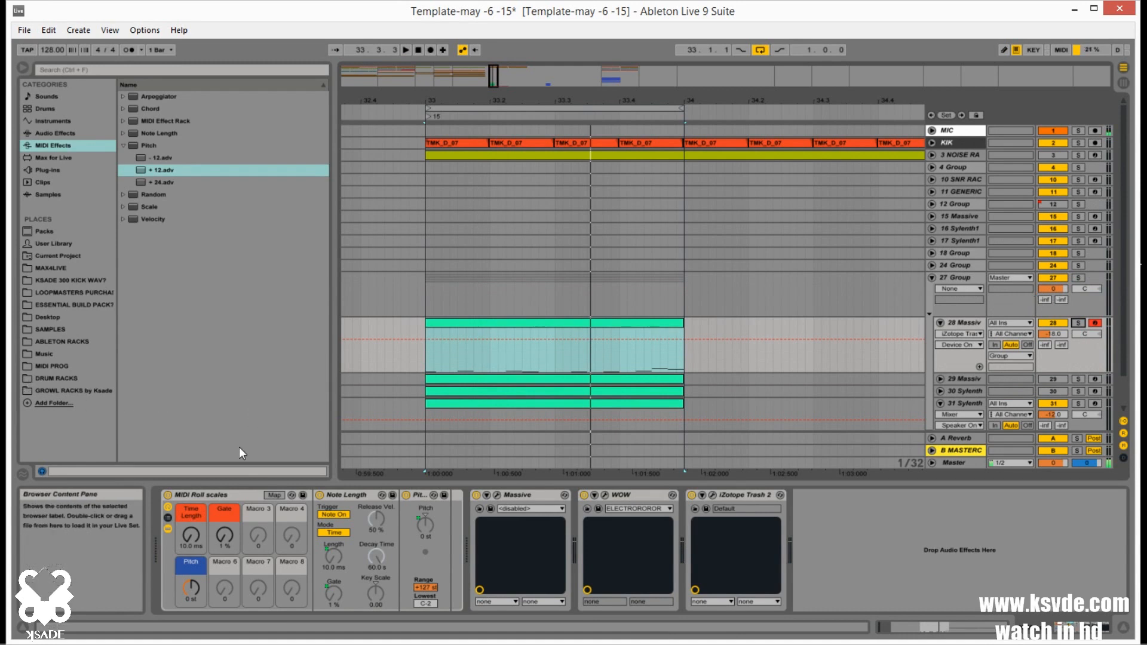
Copy the MIDI Roll scales rack from track 28 into track 30, placing it before Sylenth1
{"action": "left_click", "coordinate": [201, 495]}
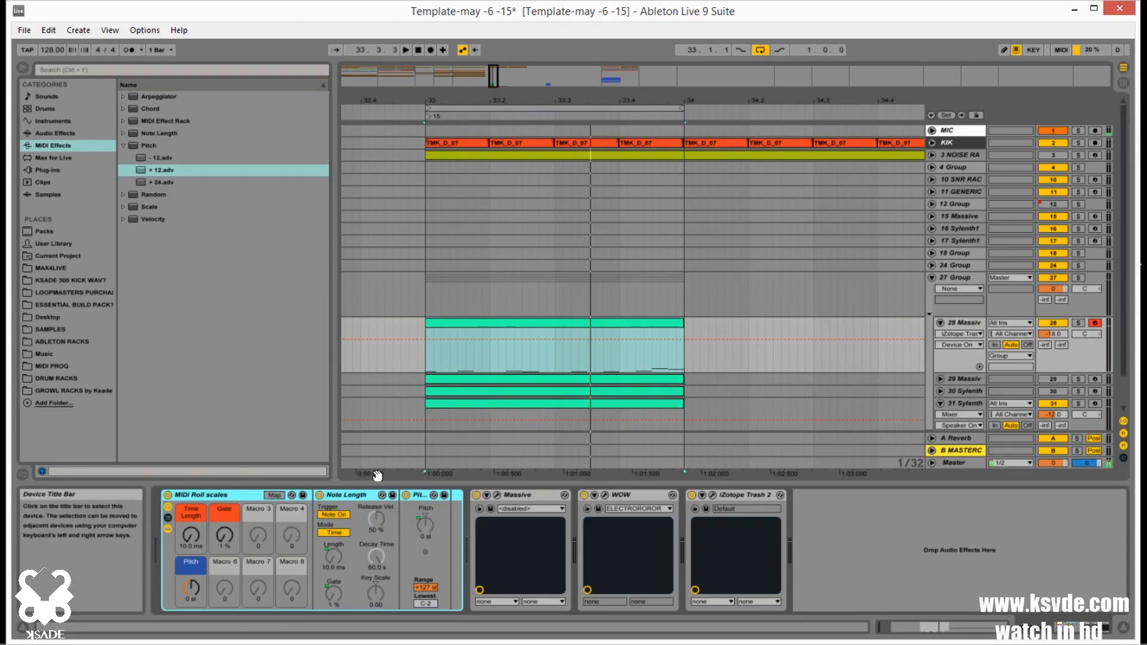
{"action": "scroll", "coordinate": [973, 378], "scroll_direction": "down", "scroll_amount": 2}
{"action": "left_click", "coordinate": [967, 357]}
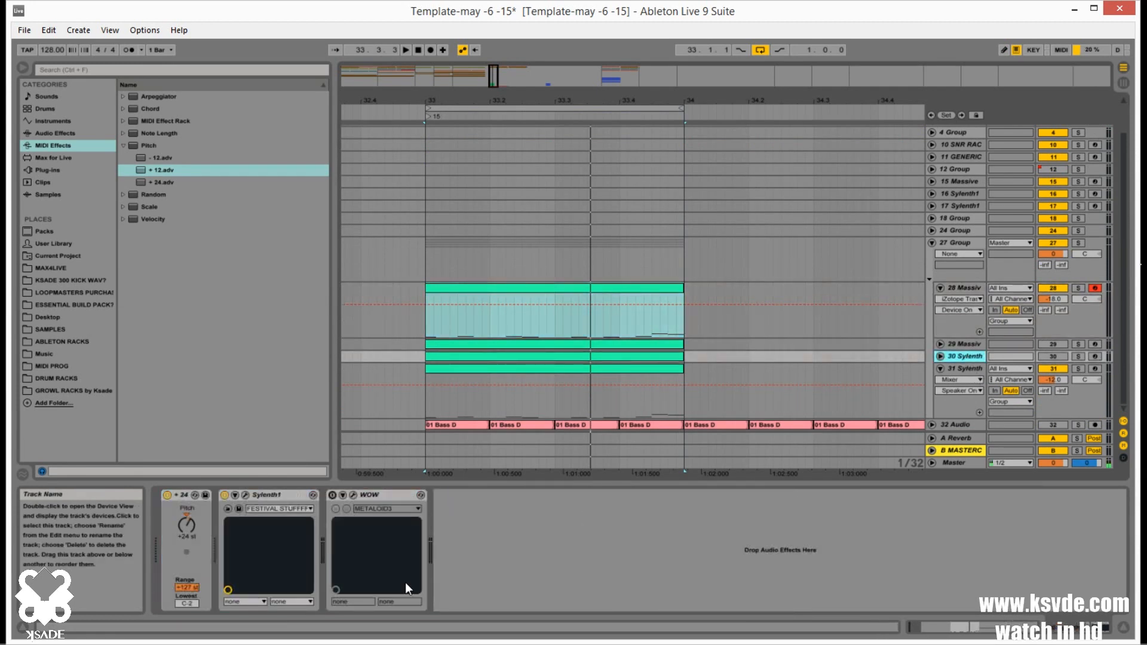
{"action": "left_click", "coordinate": [271, 500]}
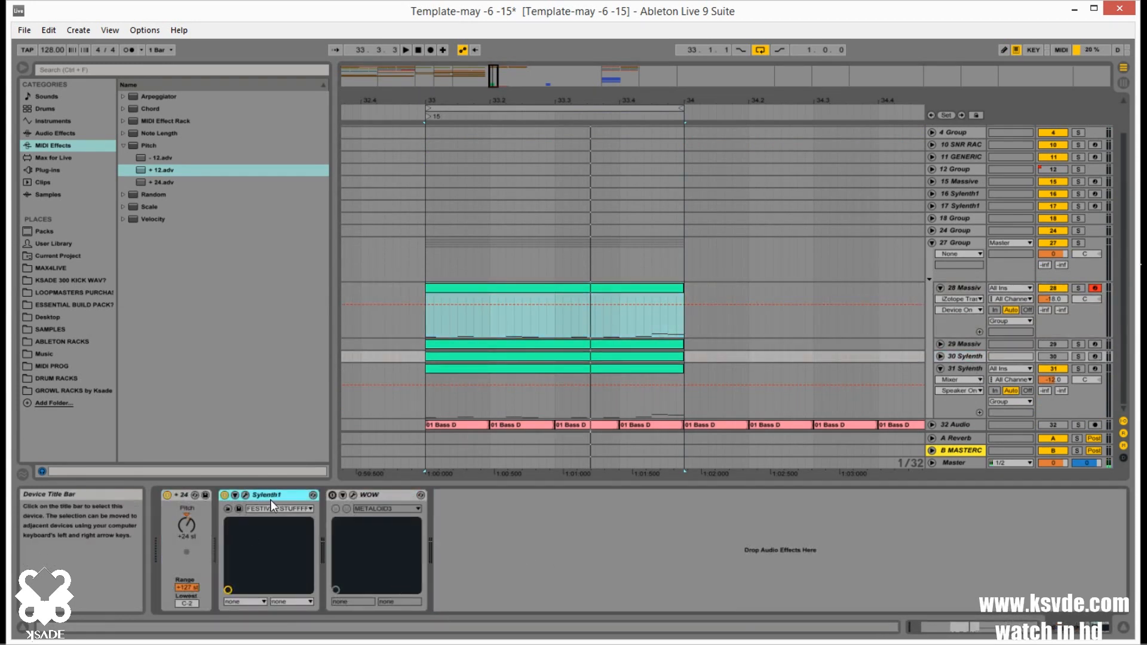
{"action": "key", "text": "ctrl+v"}
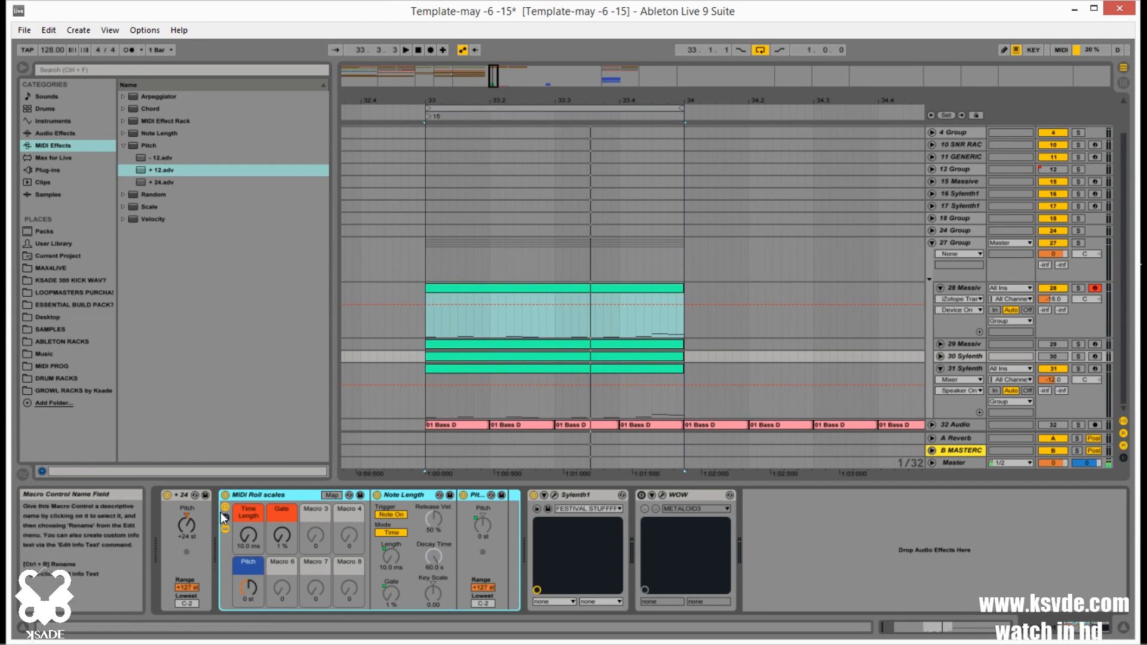
Audition track 30 soloed while raising the rack's Gate to about 79 % and sweeping Time Length up and down, then unsolo it
{"action": "left_click", "coordinate": [1079, 357]}
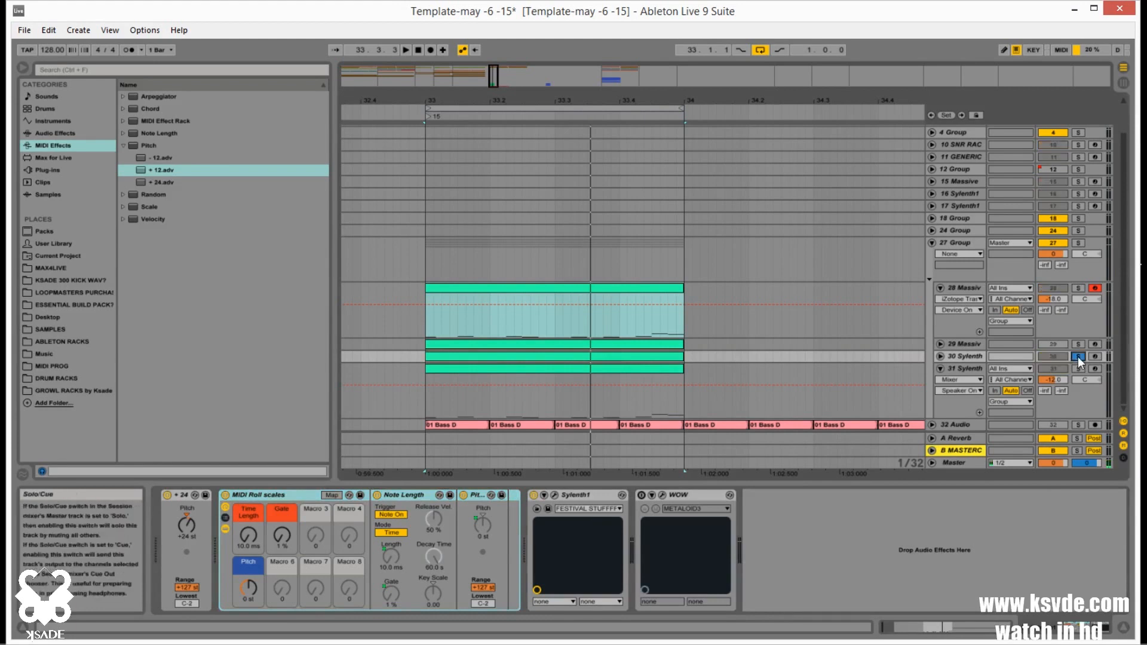
{"action": "key", "text": "space"}
{"action": "left_click", "coordinate": [960, 357]}
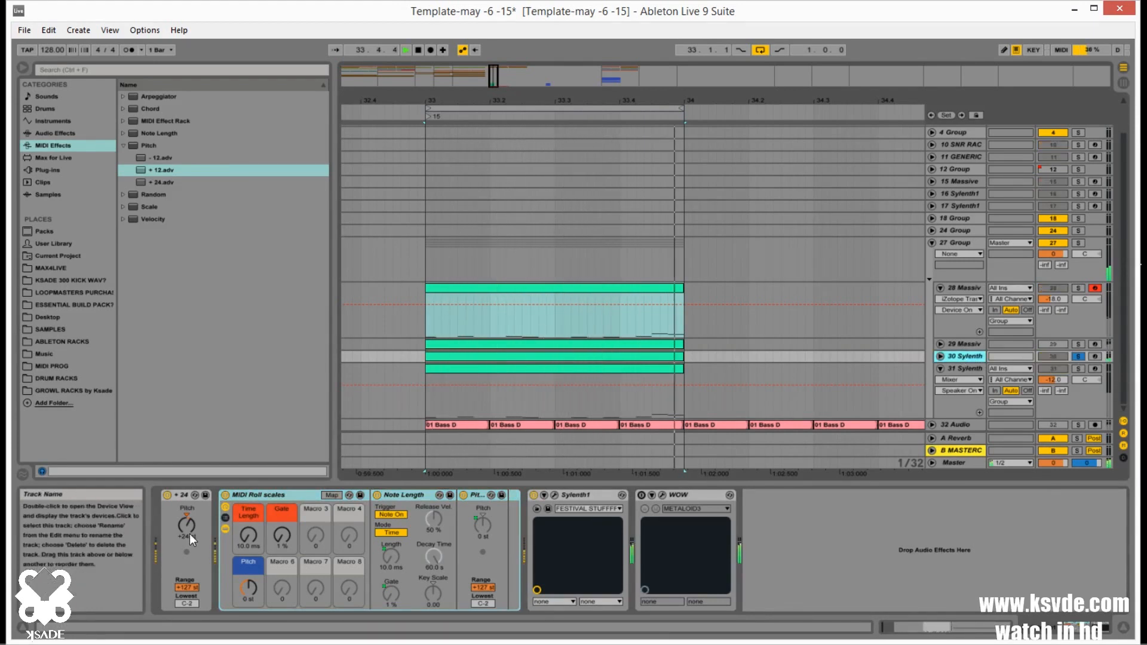
{"action": "left_click_drag", "start_coordinate": [284, 539], "coordinate": [283, 498]}
{"action": "left_click_drag", "start_coordinate": [249, 538], "coordinate": [248, 457]}
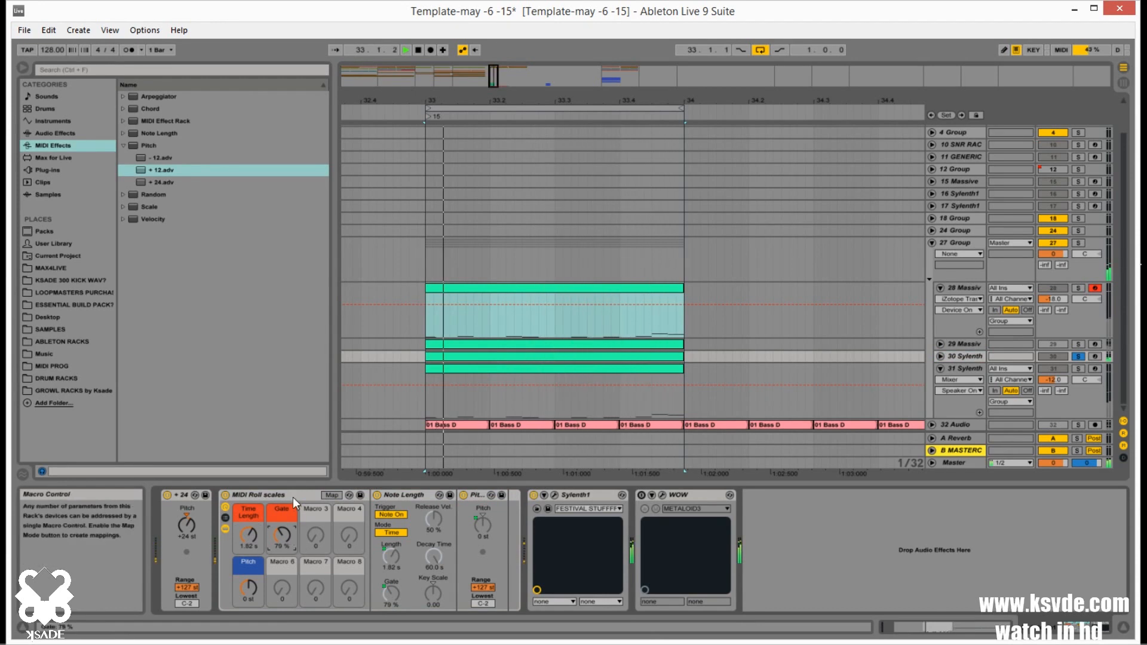
{"action": "left_click_drag", "start_coordinate": [253, 537], "coordinate": [253, 573]}
{"action": "key", "text": "space"}
{"action": "left_click", "coordinate": [1079, 357]}
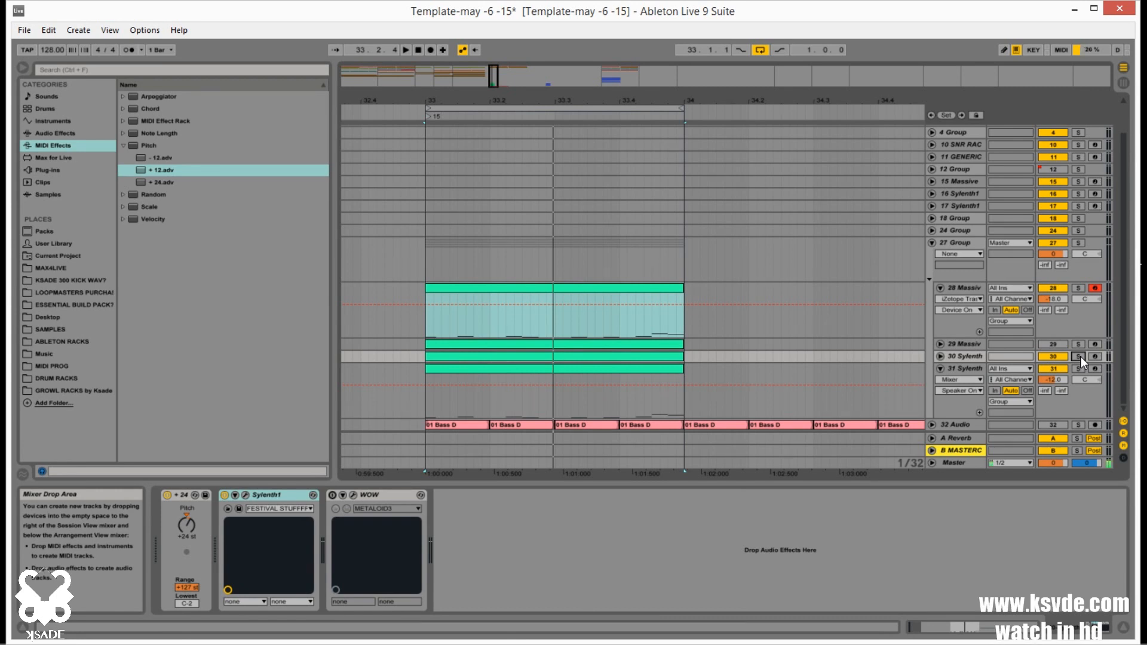
Mute track 28 and activate track 29, show track 28's device chain, and select track 29's clip
{"action": "left_click", "coordinate": [1046, 288]}
{"action": "left_click", "coordinate": [1053, 344]}
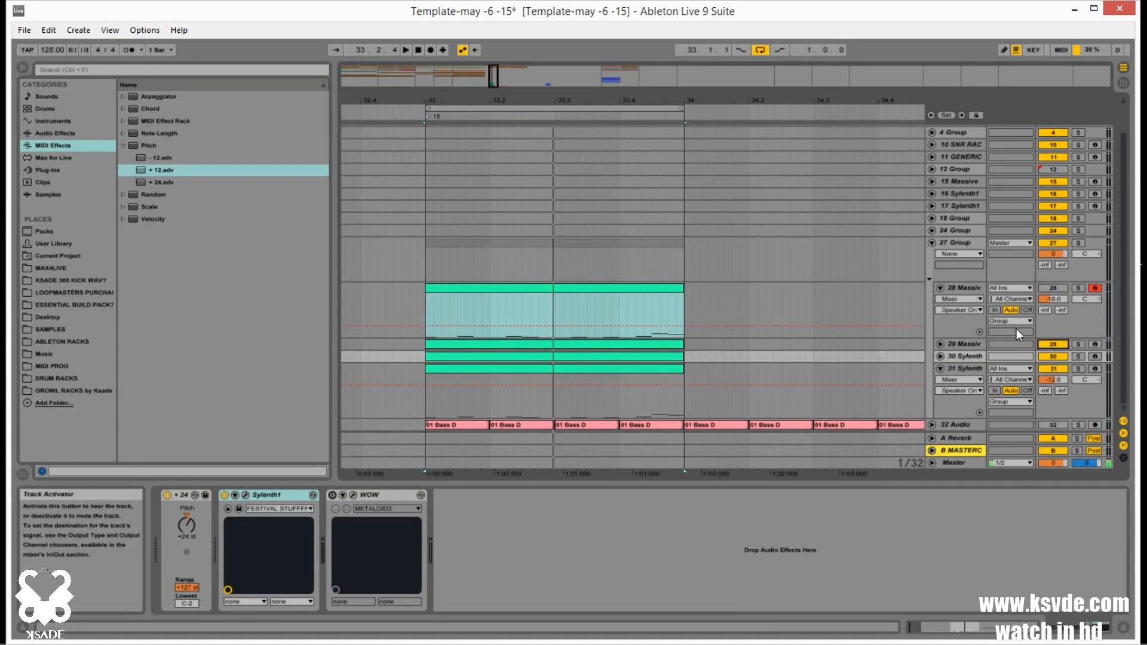
{"action": "left_click", "coordinate": [963, 286]}
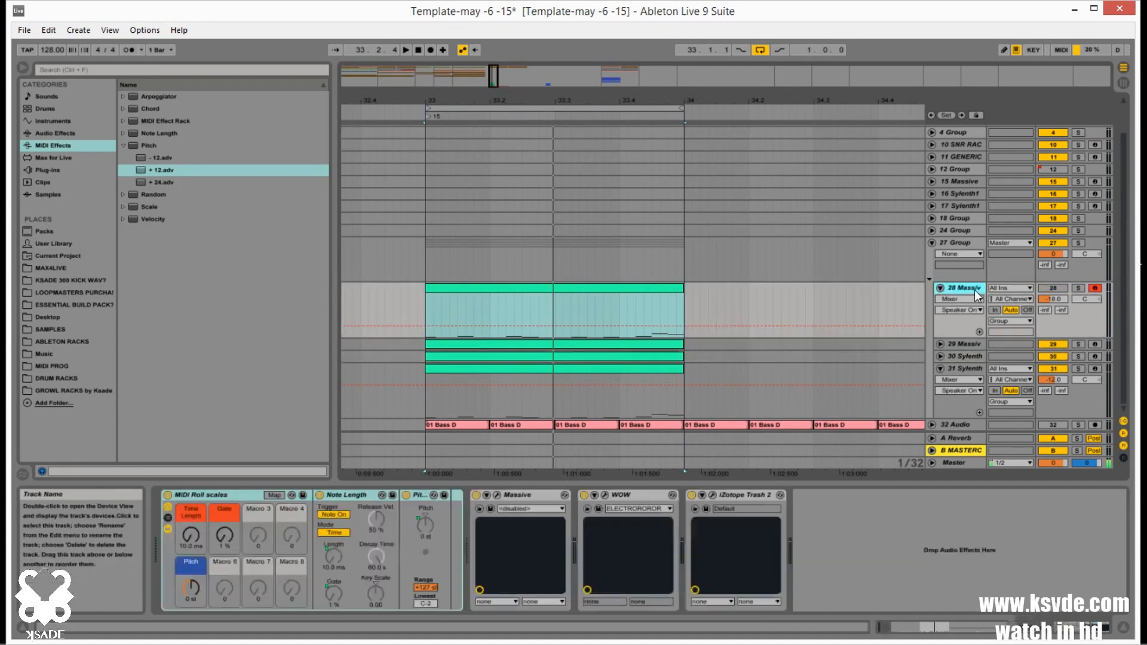
{"action": "left_click", "coordinate": [469, 346]}
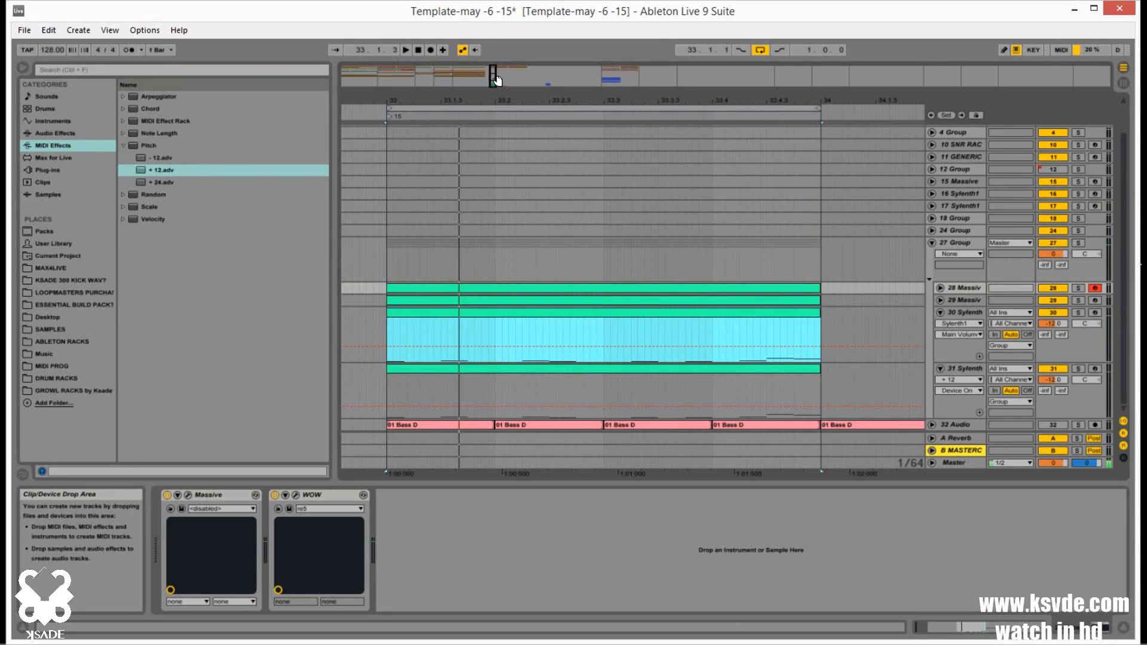
{"action": "left_click_drag", "start_coordinate": [498, 81], "coordinate": [496, 97]}
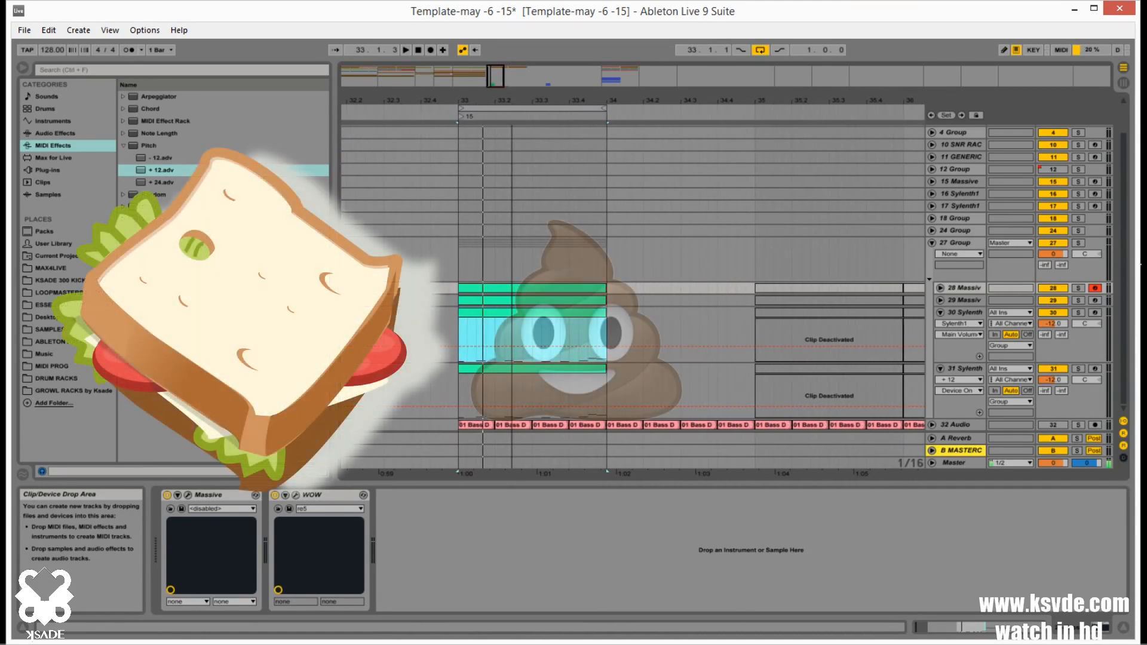
{"action": "left_click_drag", "start_coordinate": [512, 101], "coordinate": [498, 81]}
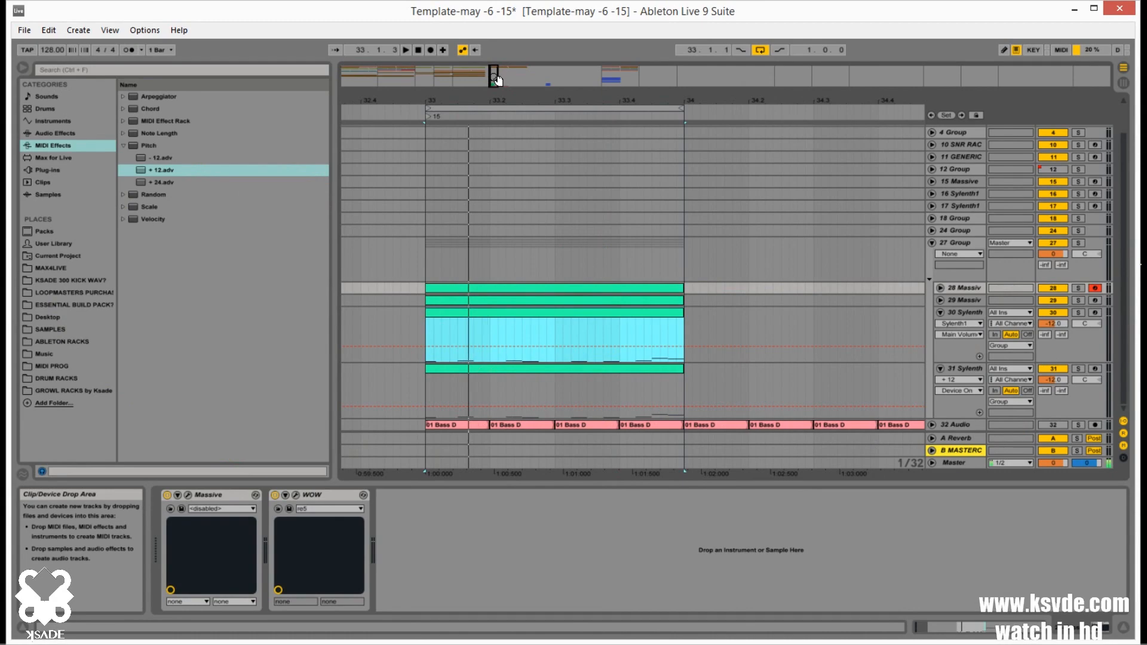